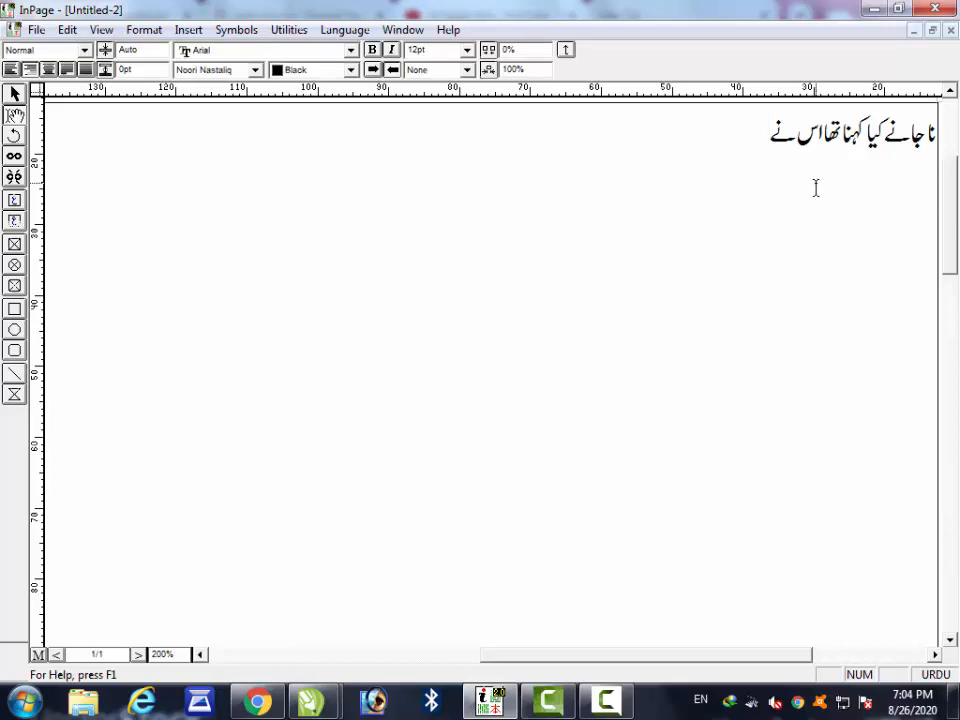
- Add a second line to the poem reading "کہ شاید تیرے دل میں اتر جانے کو جی چاہتا ہے"
key(Return)
text(کہ شاید)
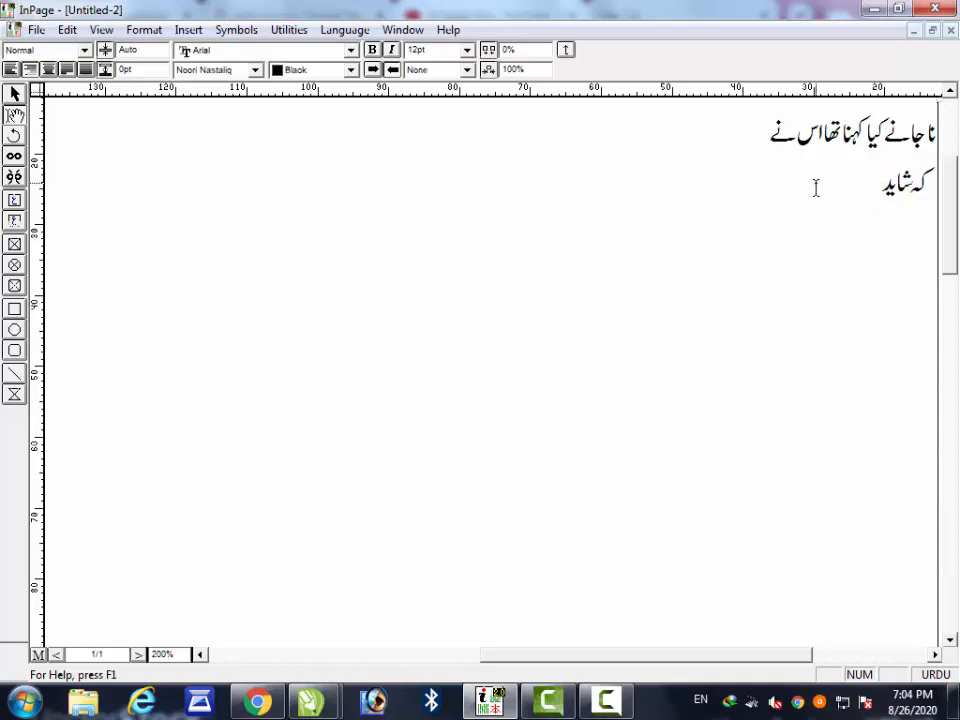
text( تیرے دل میں اتر جانے کو)
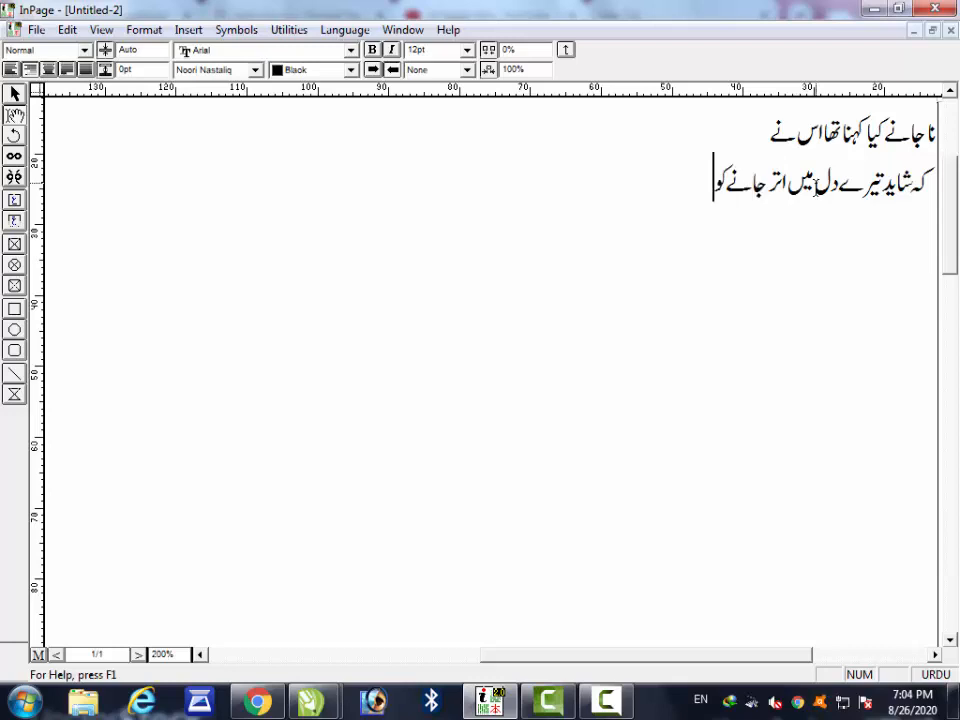
text( جی چاہتاہ)
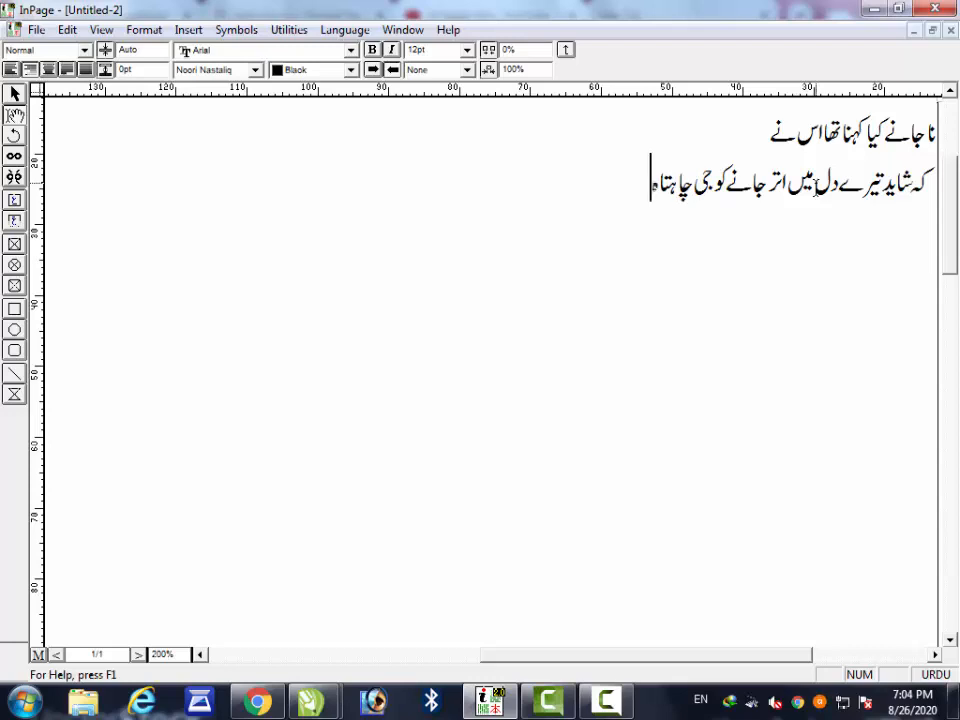
text(ے)
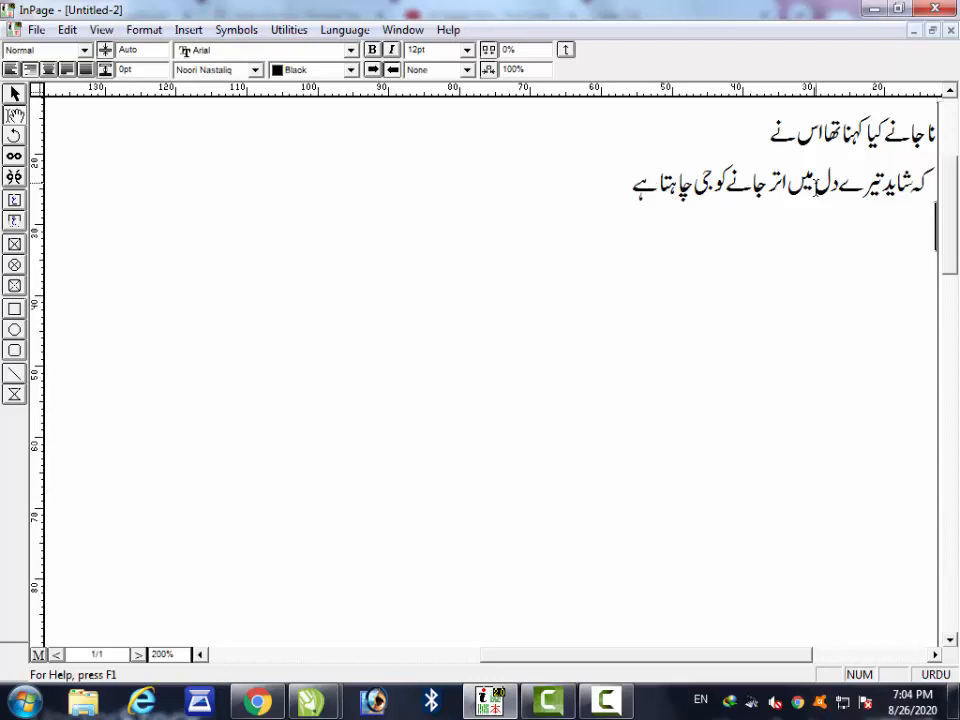
- Add a third line to the poem reading "کہنا تھا میں نے بھی اسے لبوں کی کپکپاہٹ کے ساتھ"
key(Return)
text(کہن)
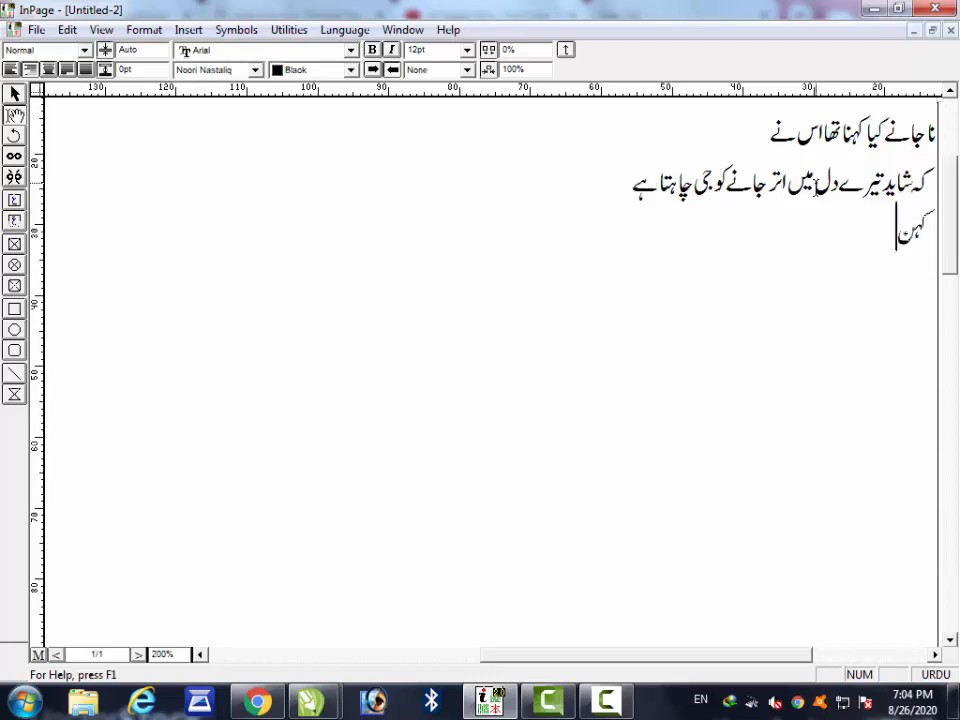
text(اتھام)
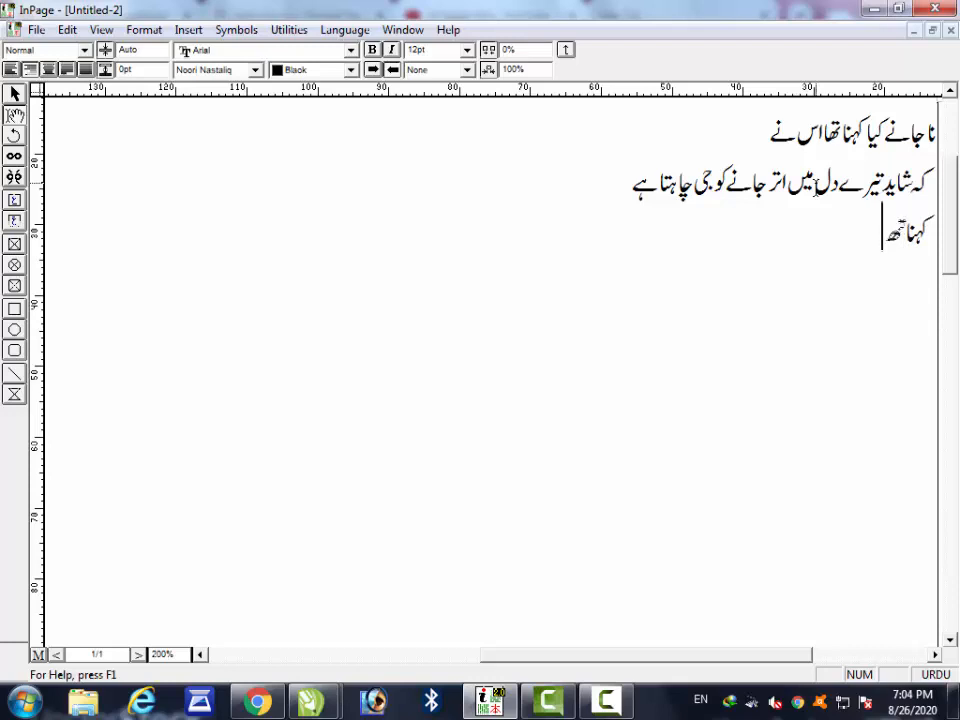
text(یں ن)
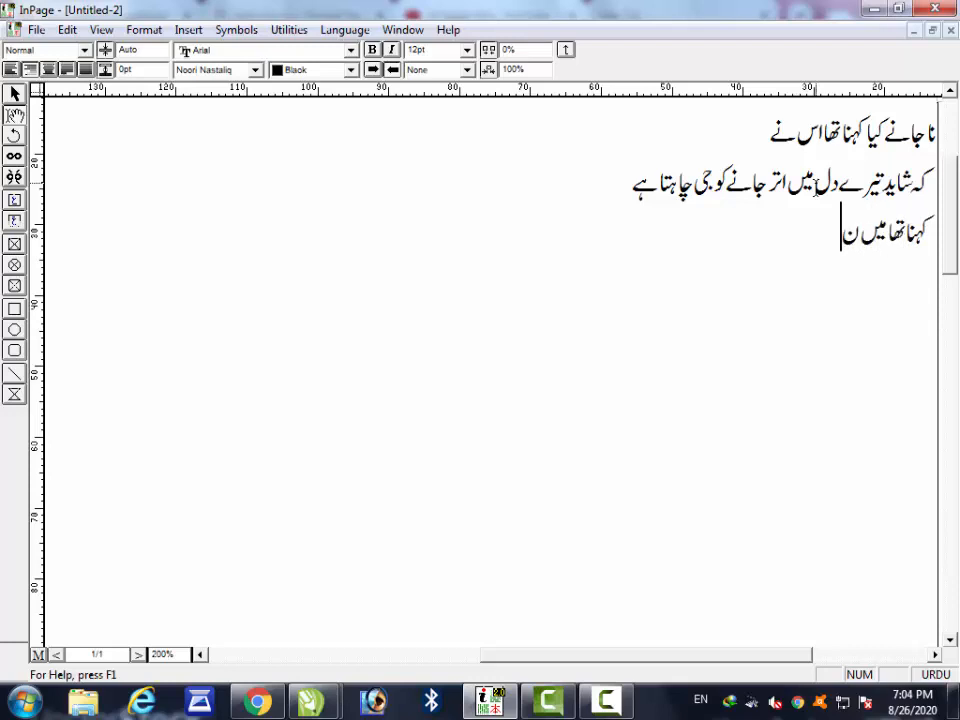
text(ے بھی)
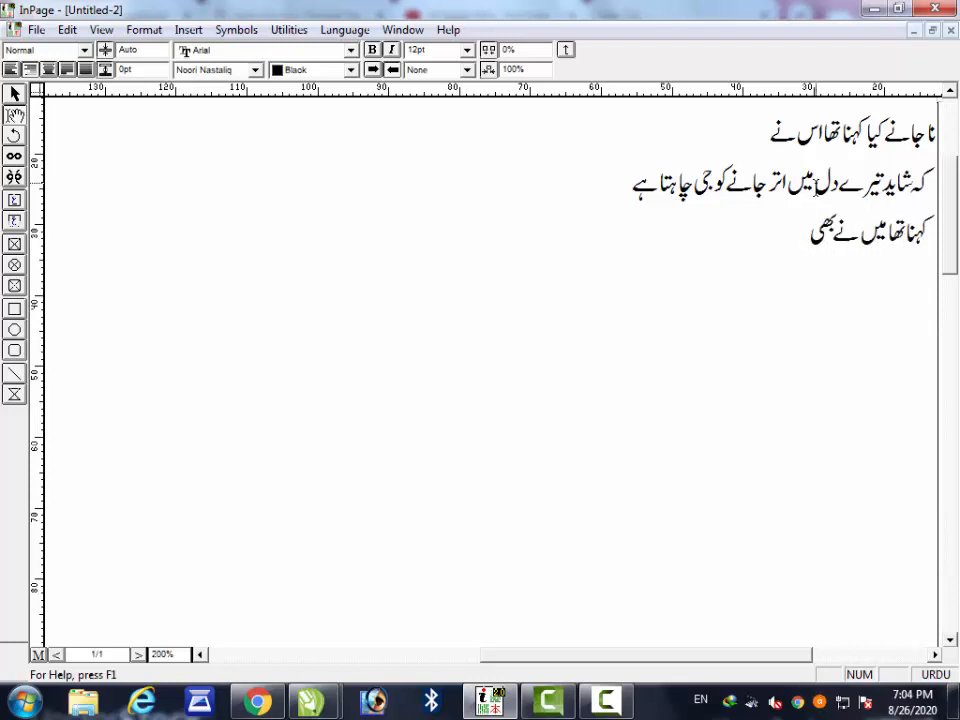
text( اسے لبوں)
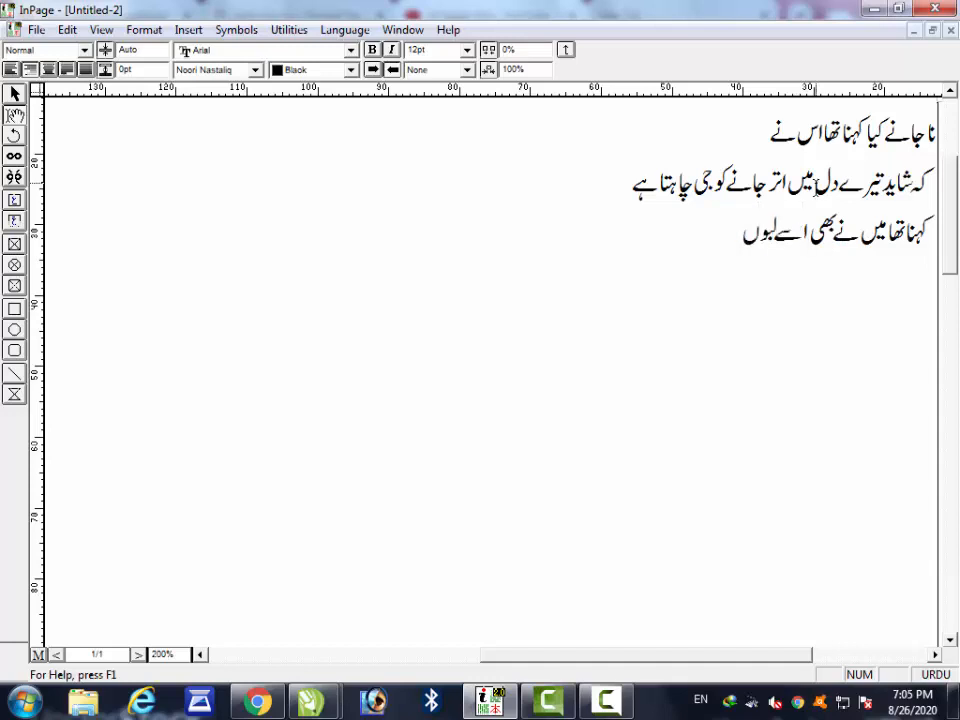
text( کی کپک)
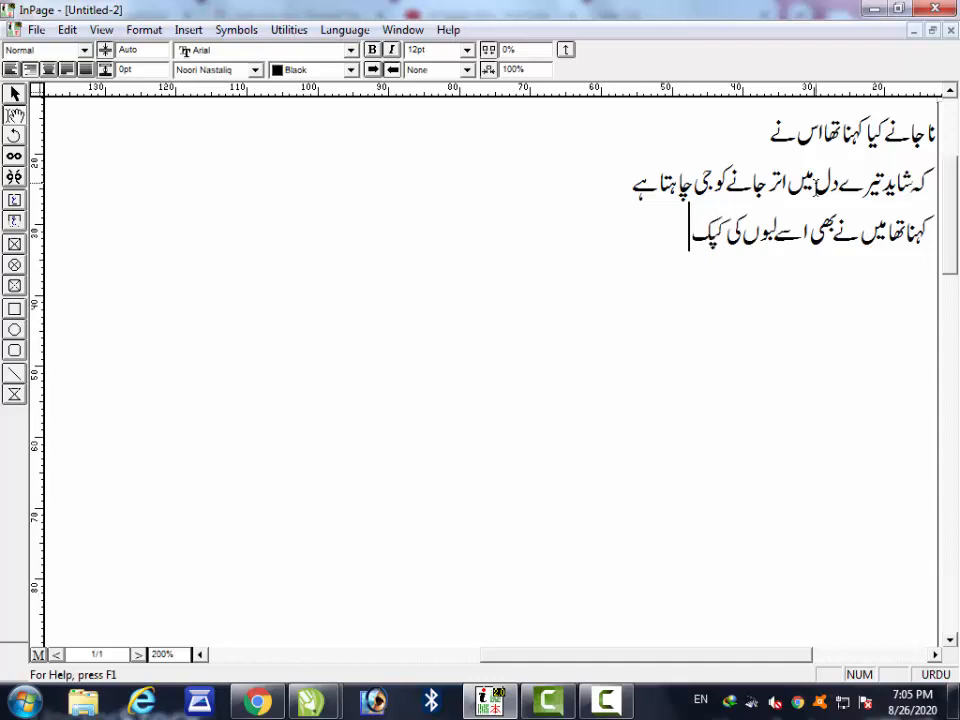
text(پاہ)
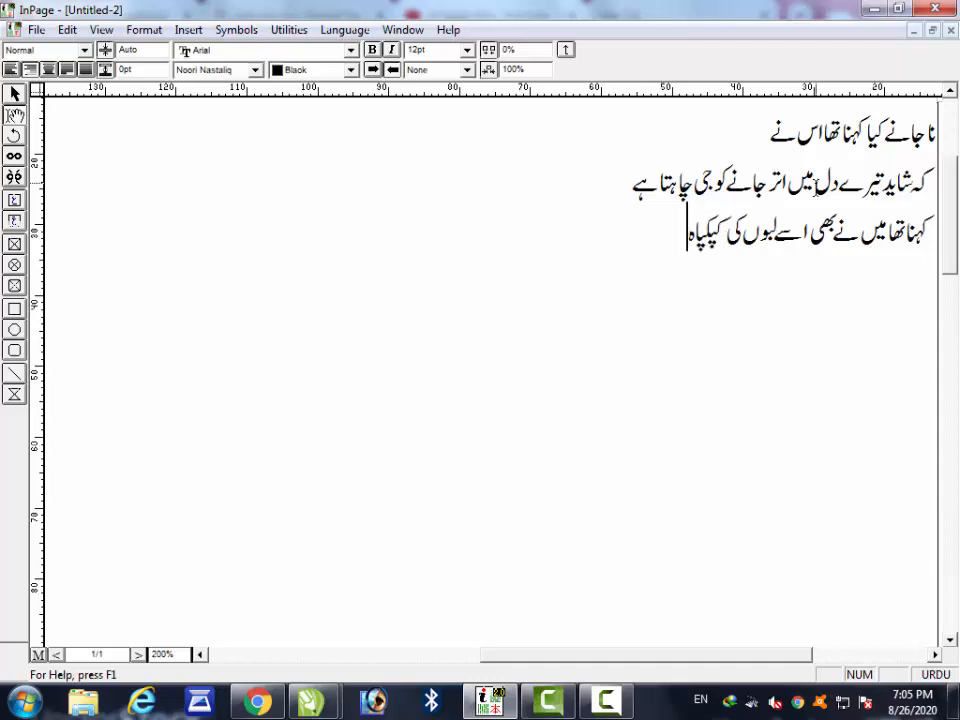
text(ٹ کے ساتھ)
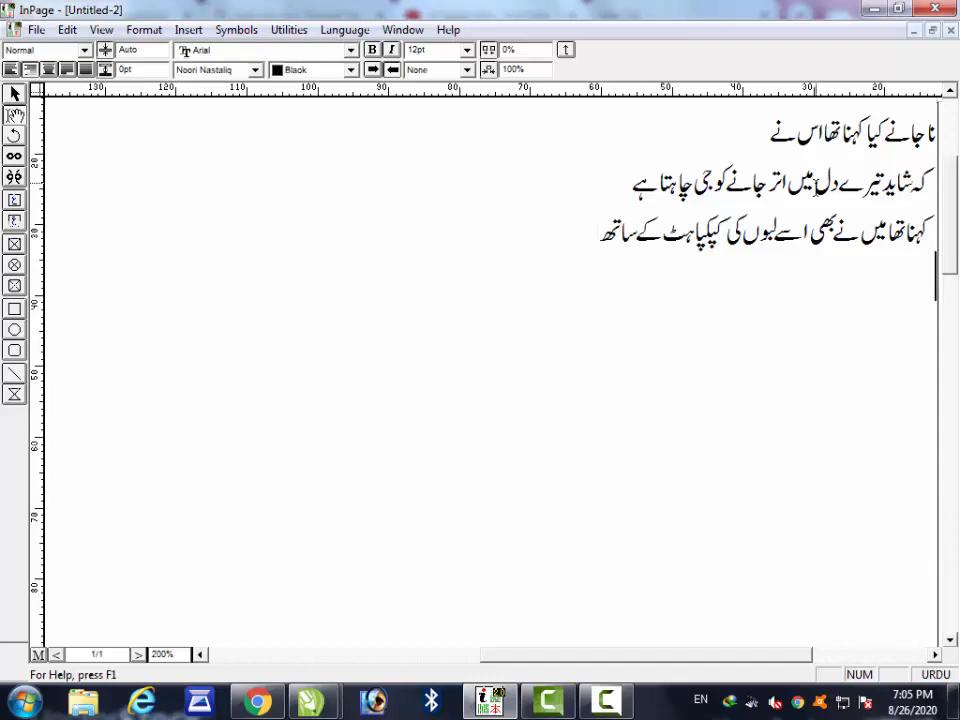
- Add a fourth line to the poem reading "کہ تیرے ہونٹوں کی لالی بن جانے کو جی چاہتا ہے"
key(Return)
text(کہ تیرے)
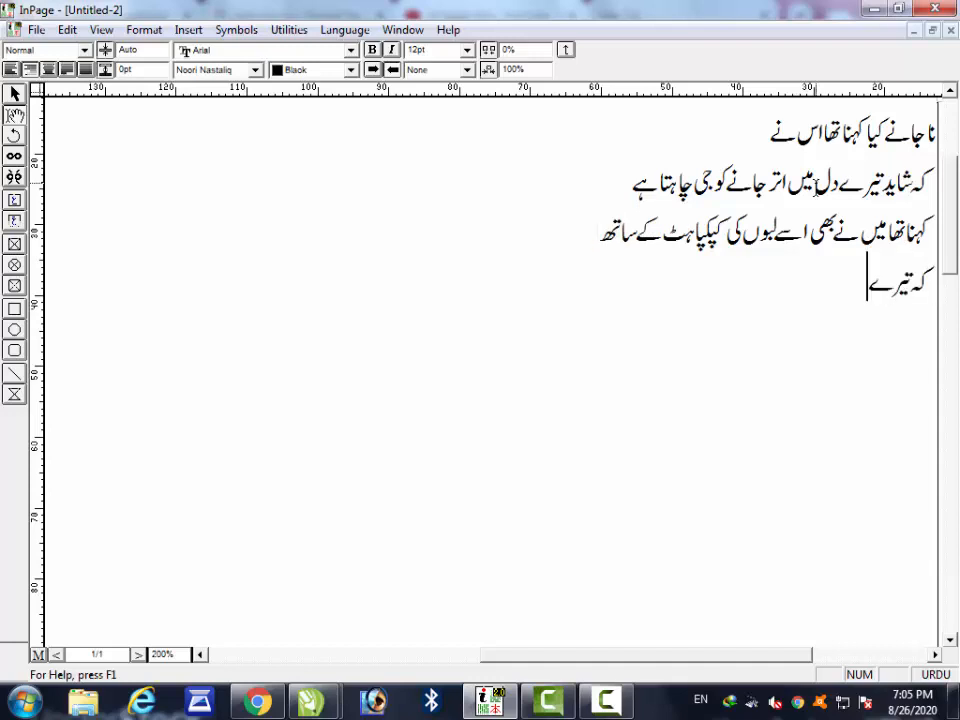
text( ہونٹوں)
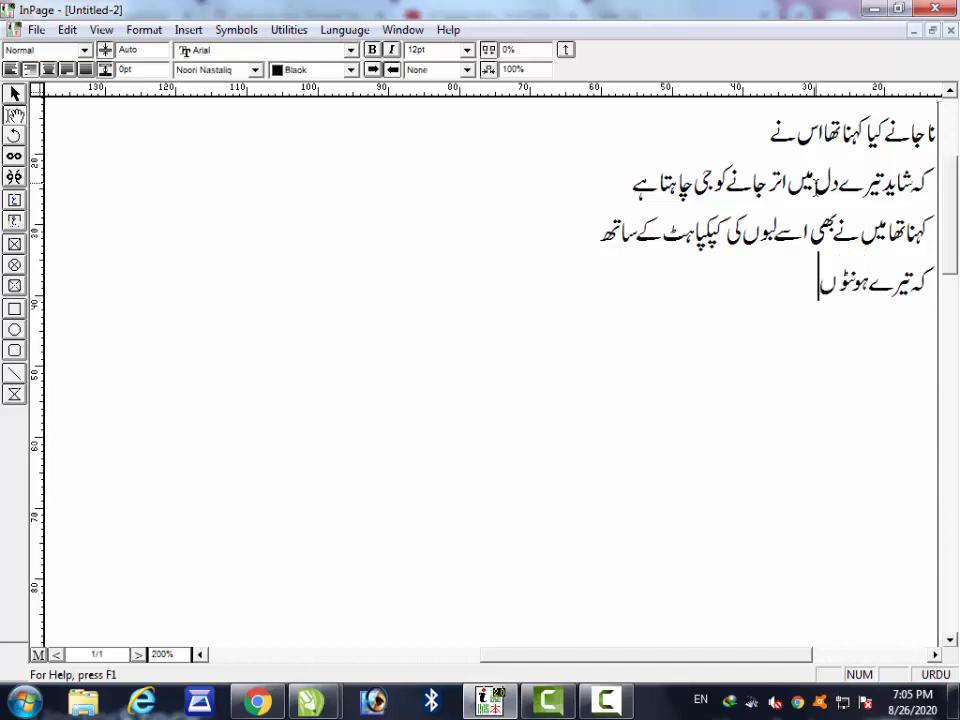
text( کی لالی)
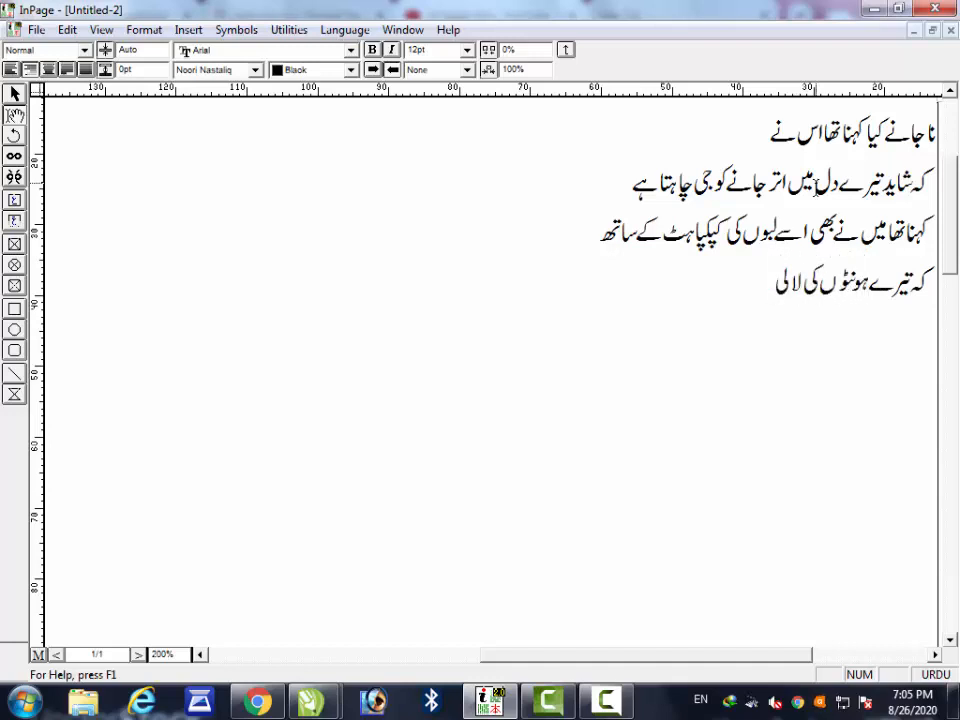
text( بن جان)
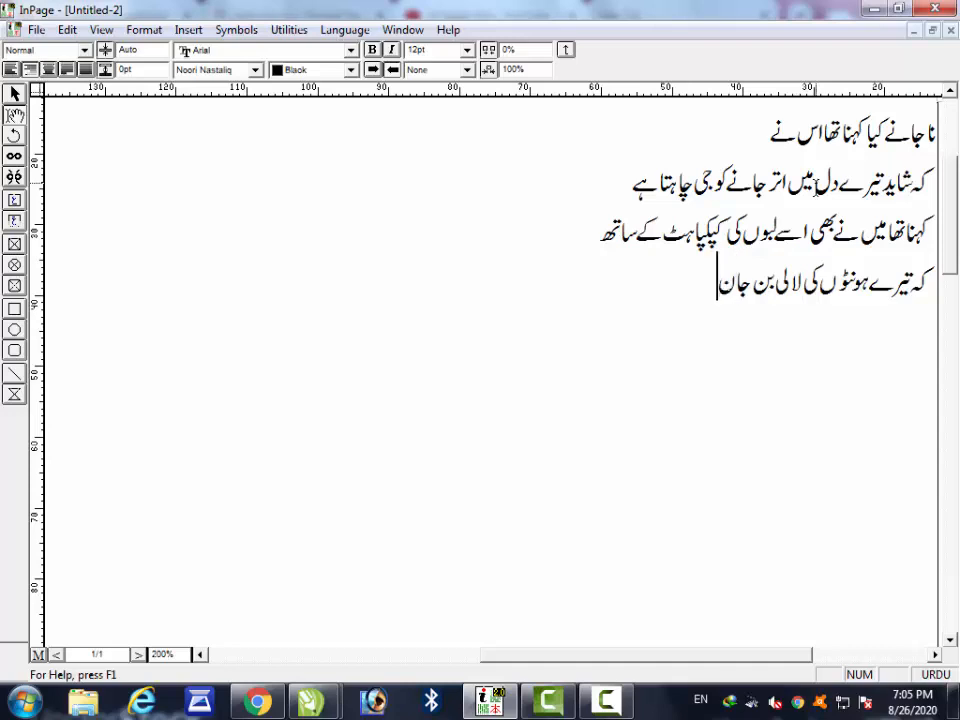
text(ے کو جی چاہ)
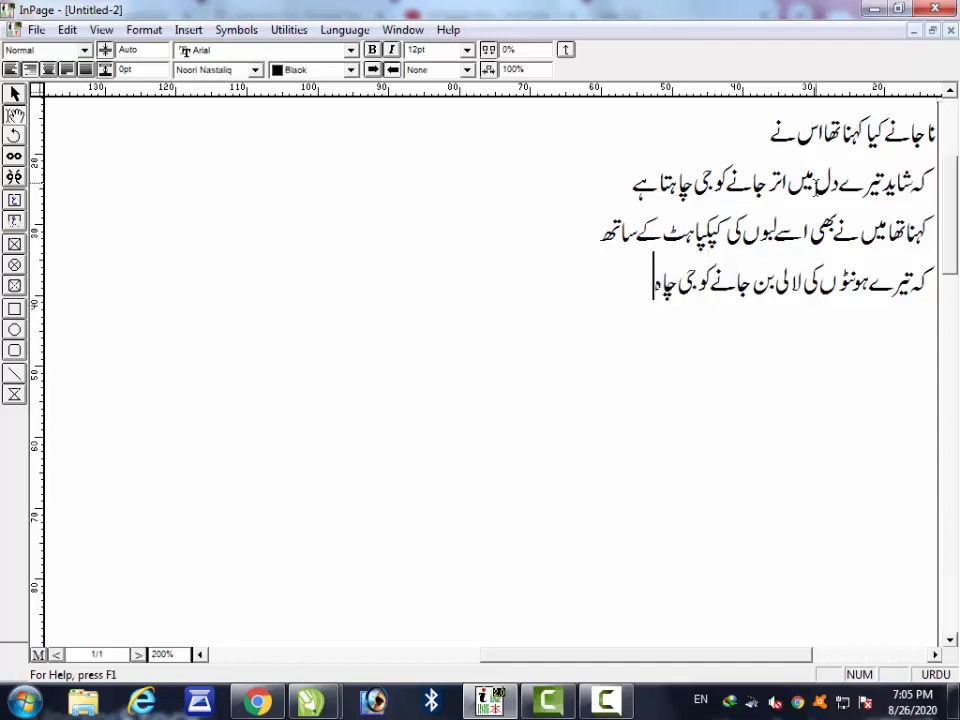
text(تا ہے)
- Add a fifth line to the poem reading "یونہی خاموشیوں میں ہی گزر نہ جائے عمر ساری"
text(یو)
text(نہ)
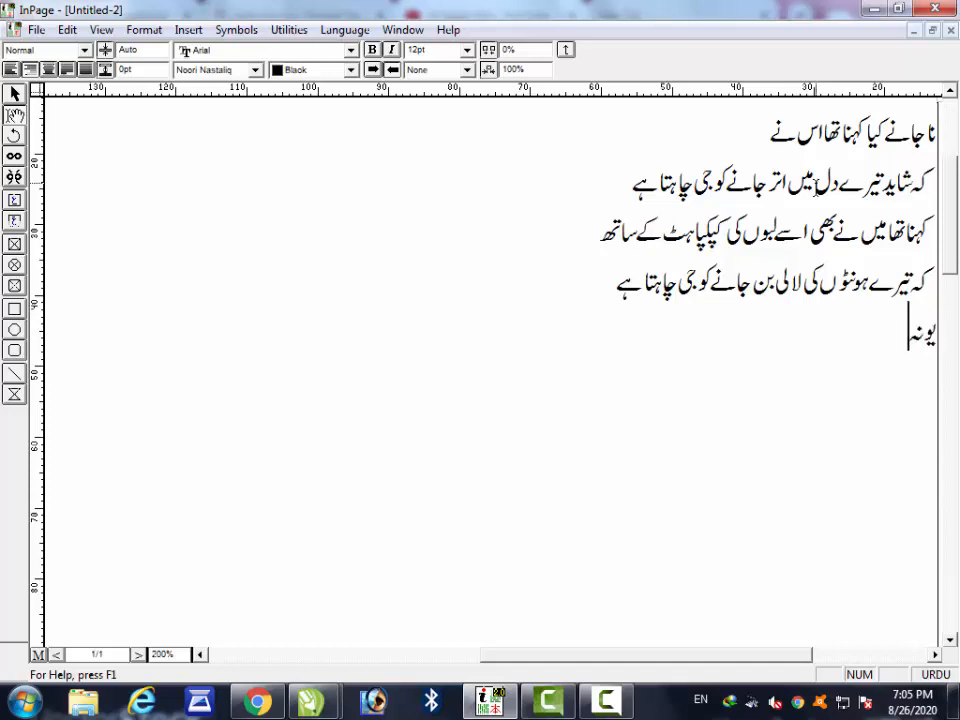
text(ی خاموشیوں)
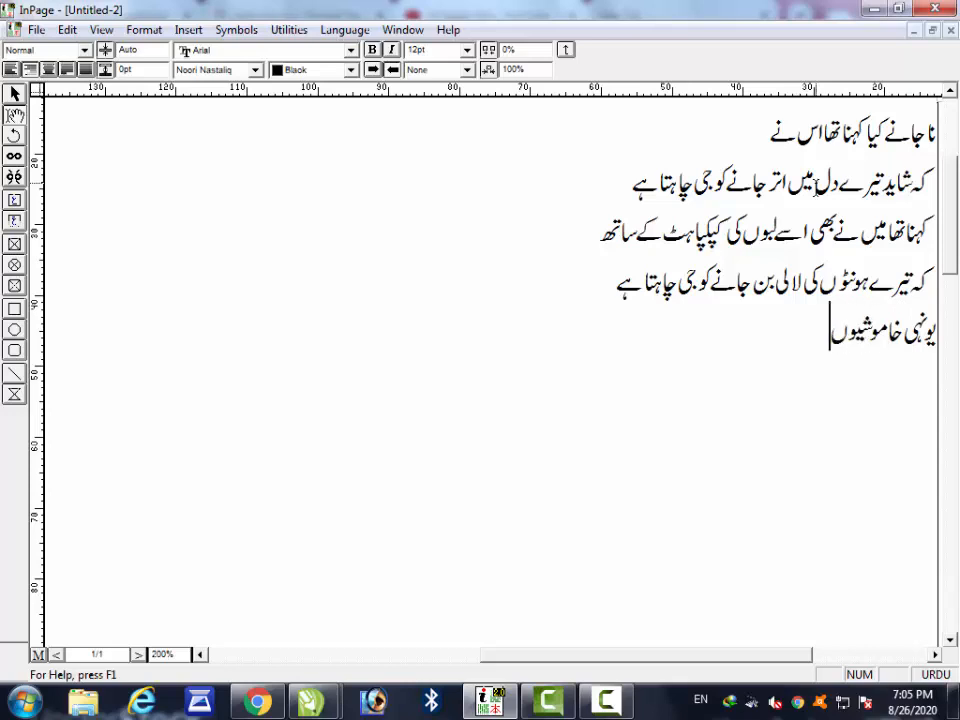
text( میں ہی)
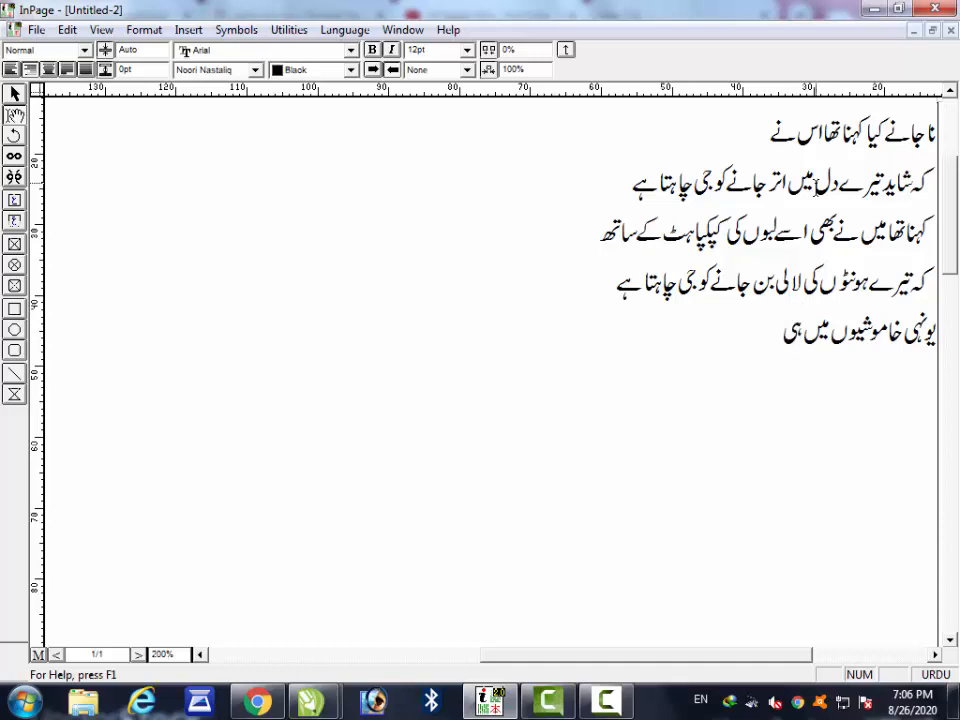
text( گزر نہ جائے عمر ساری)
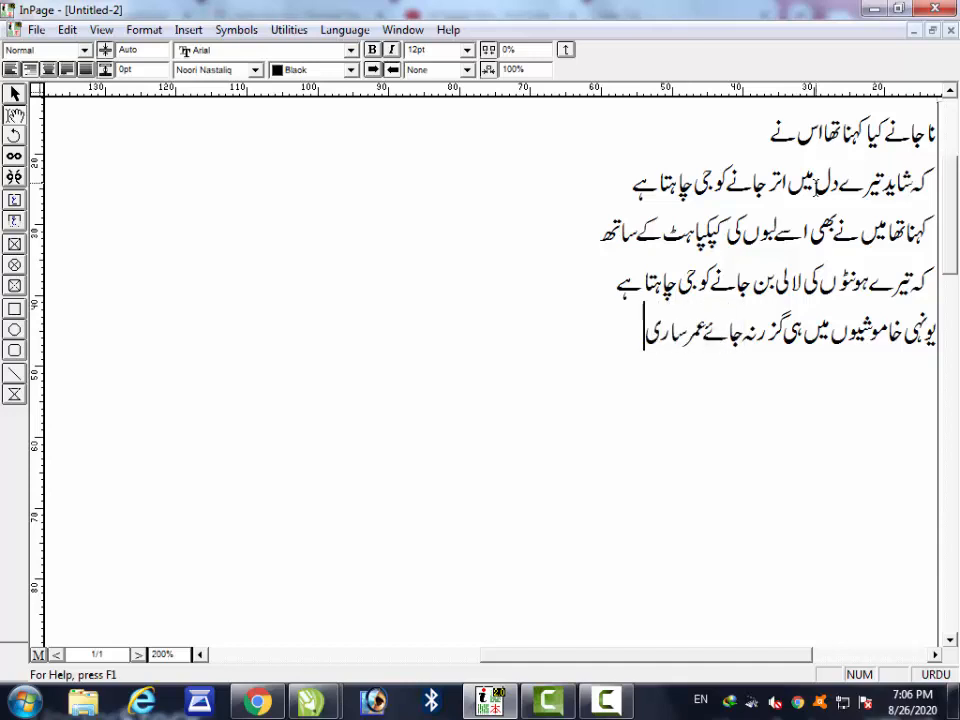
- Add a sixth line to the poem reading "کہ بس یہی عمر تیرے نام کر جانے کو جی چاہتا ہے"
key(Return)
text(کہ بس یہی)
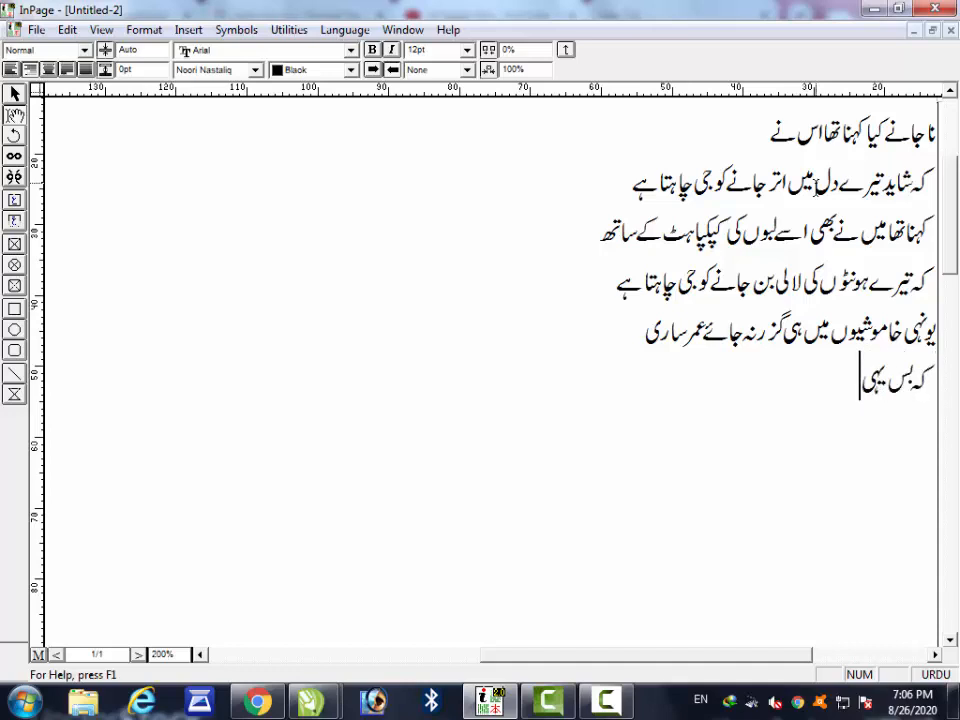
text( عمر تیرے نام کرن)
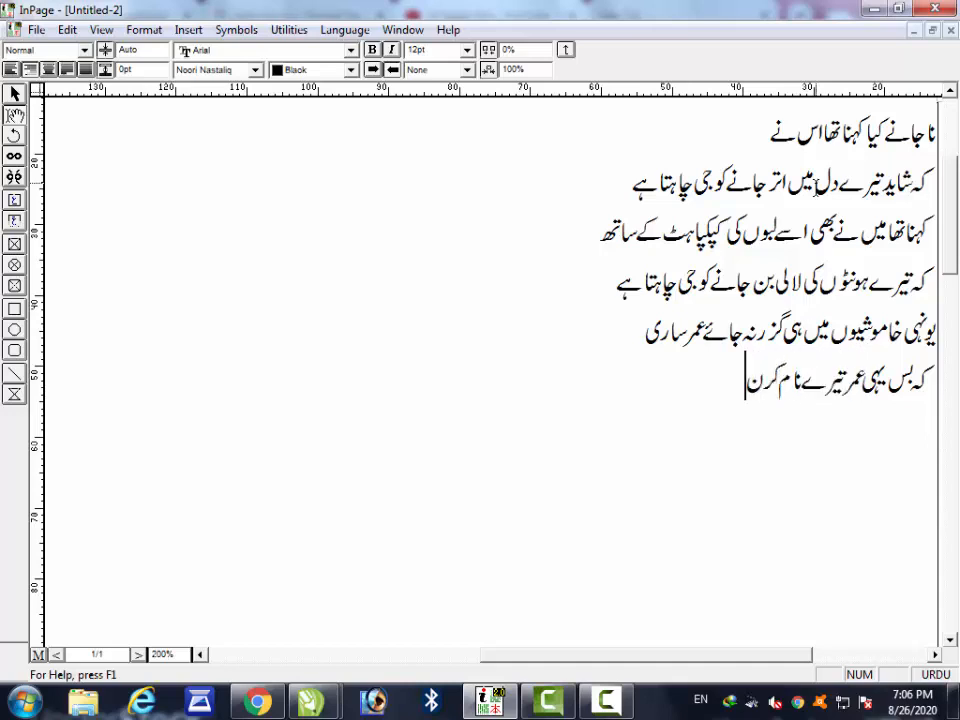
key(BackSpace)
text(جانے کو ج)
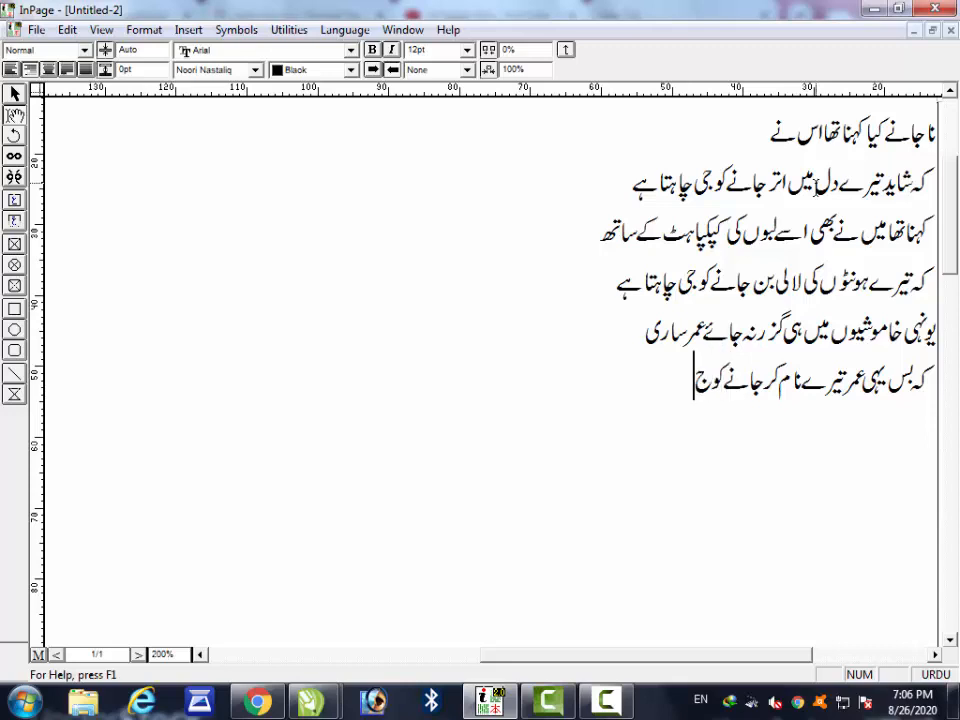
text(ی چاہتا ہ)
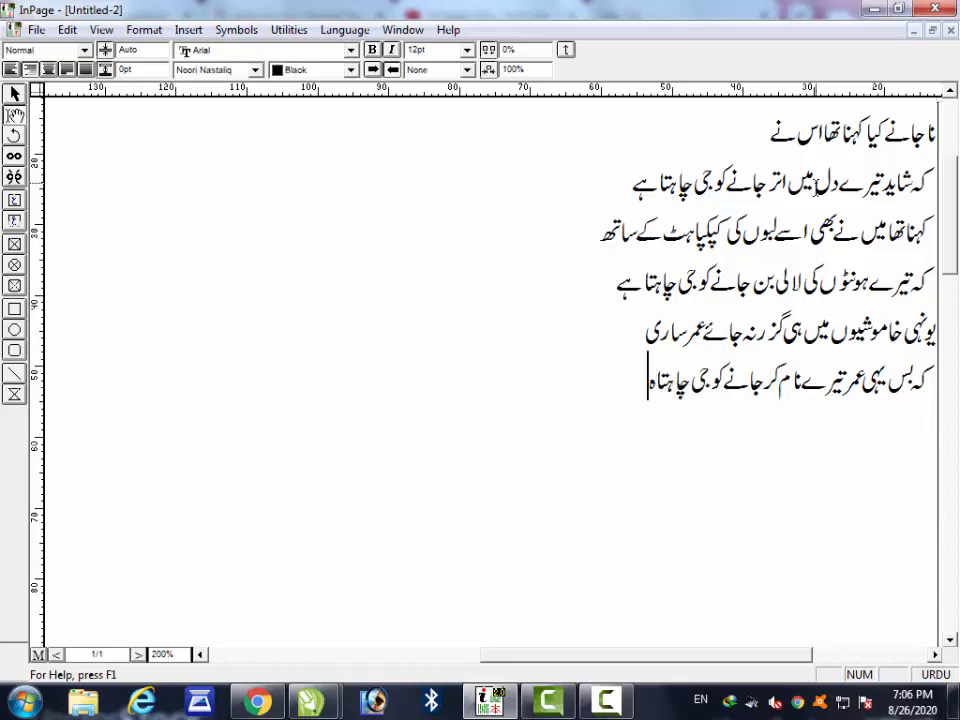
text(ے)
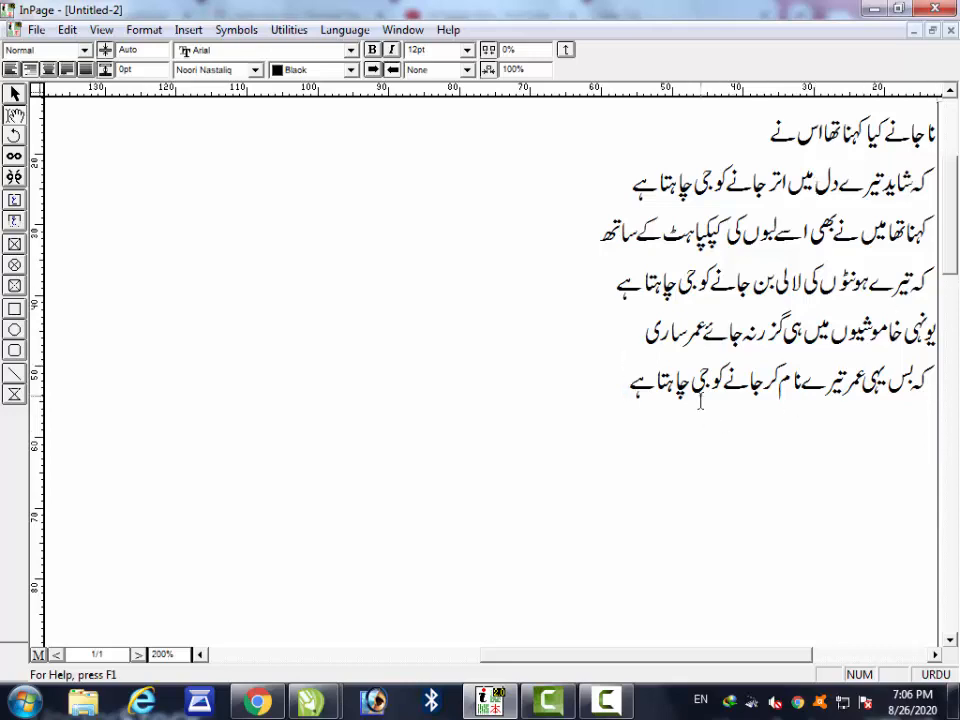
- Add a seventh line to the poem reading "اب جو دیکھیں تو خود ہی پڑھ لیں گے افسانے آنکھوں سے"
key(Return)
text(اب جود)
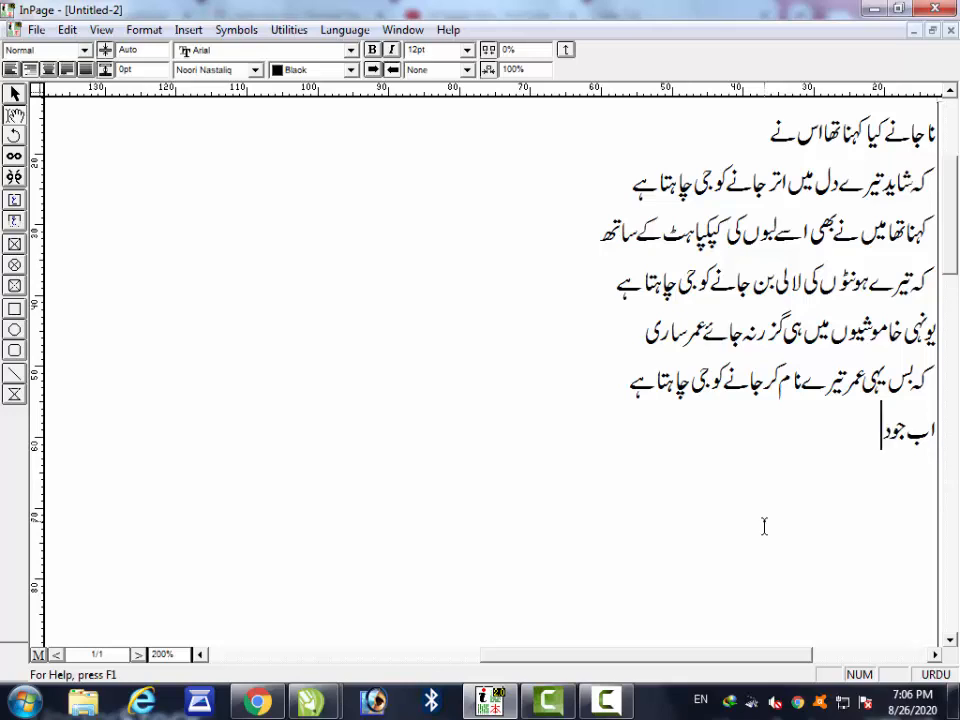
text(کھیں تو خو)
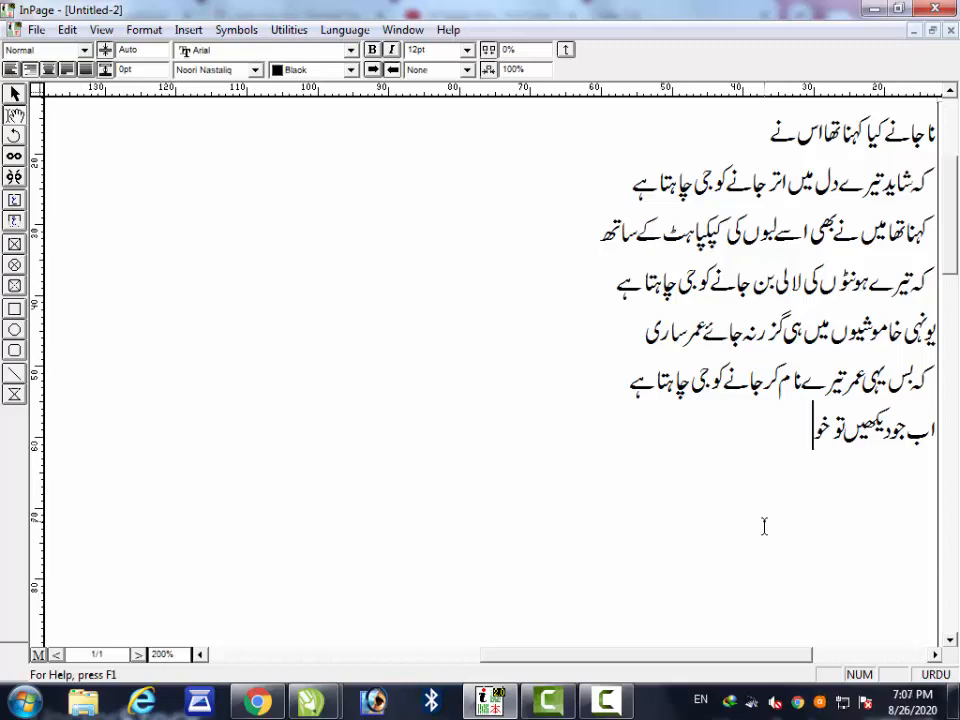
text(دل)
key(BackSpace)
text(ہی)
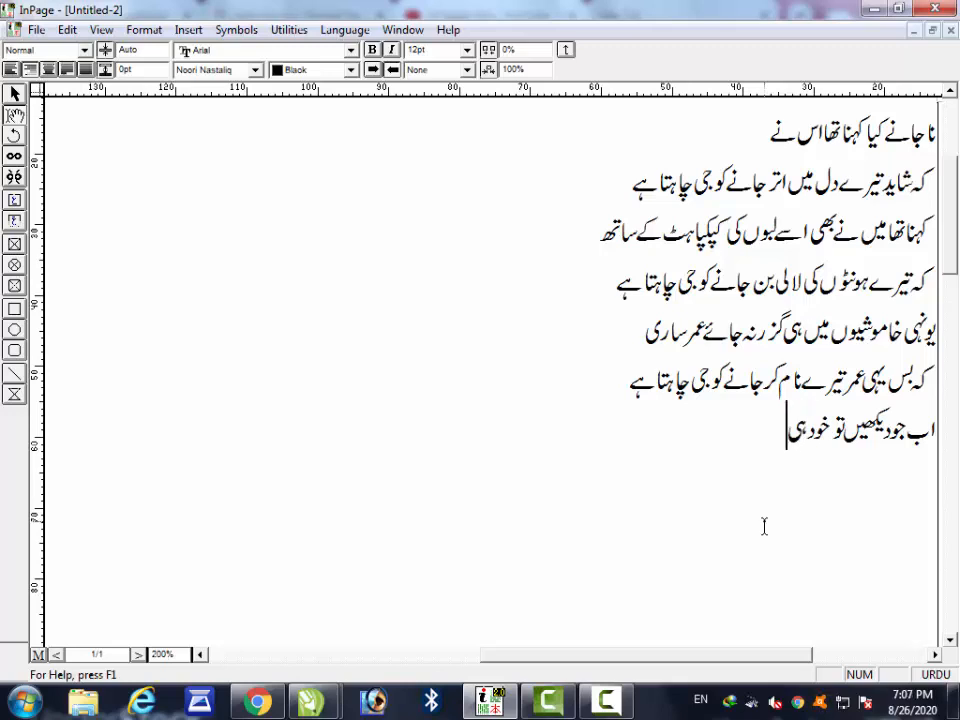
text( پڑھ لے)
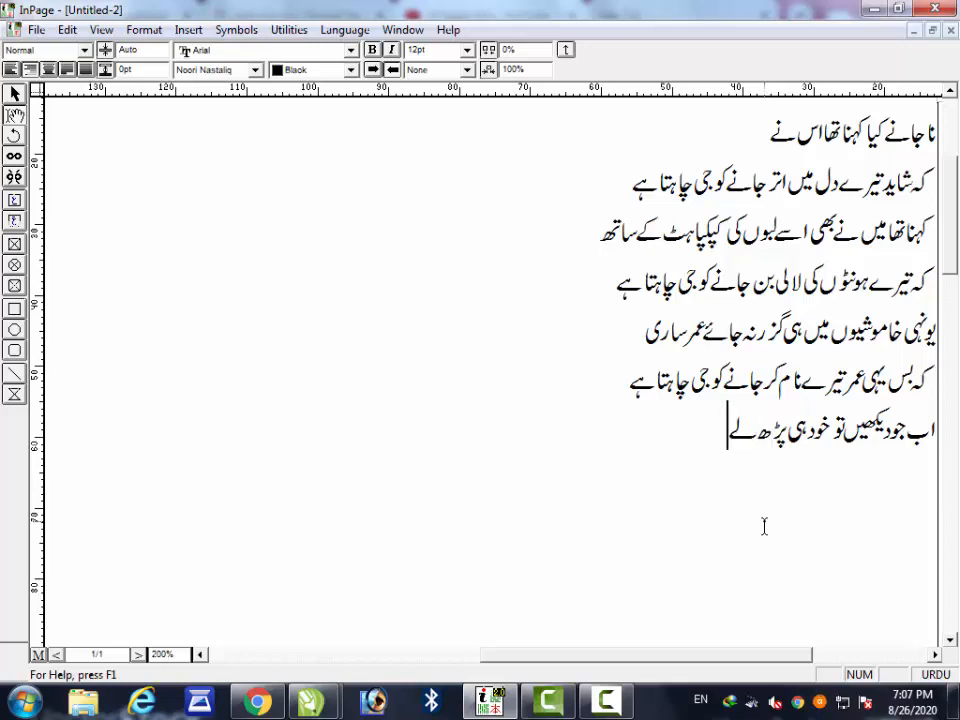
key(BackSpace)
text(یں گے اف)
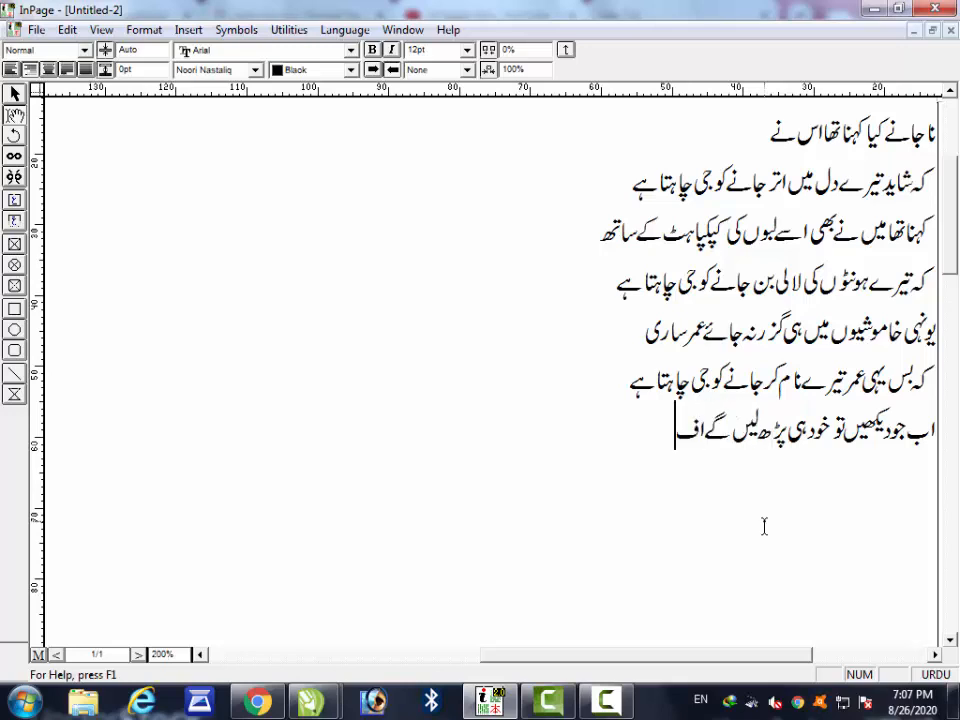
text(سانے)
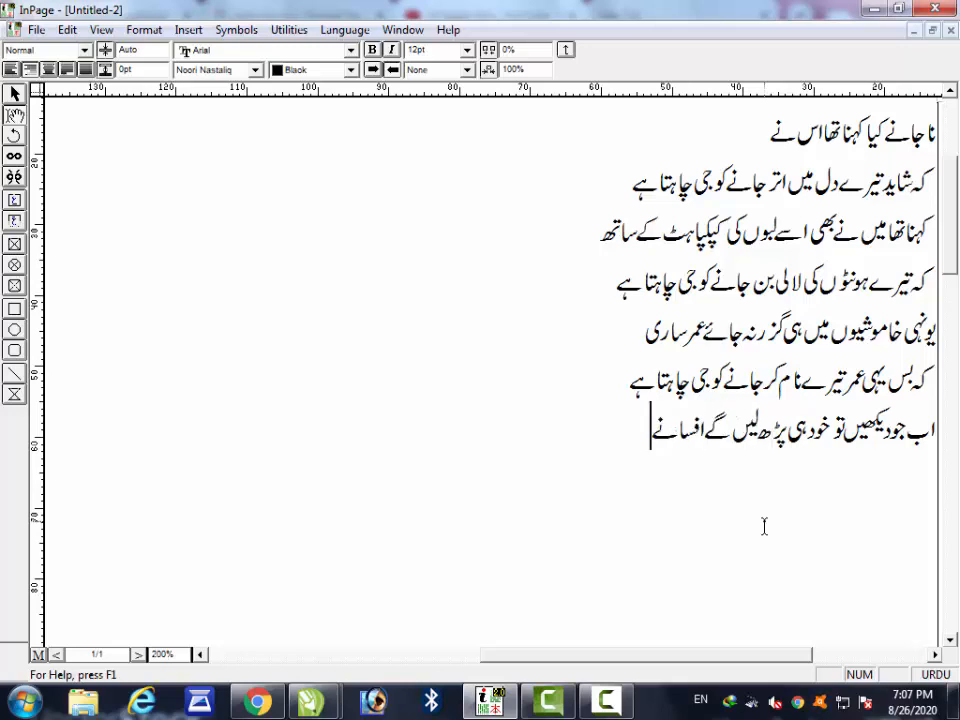
text( آنکھوں سے)
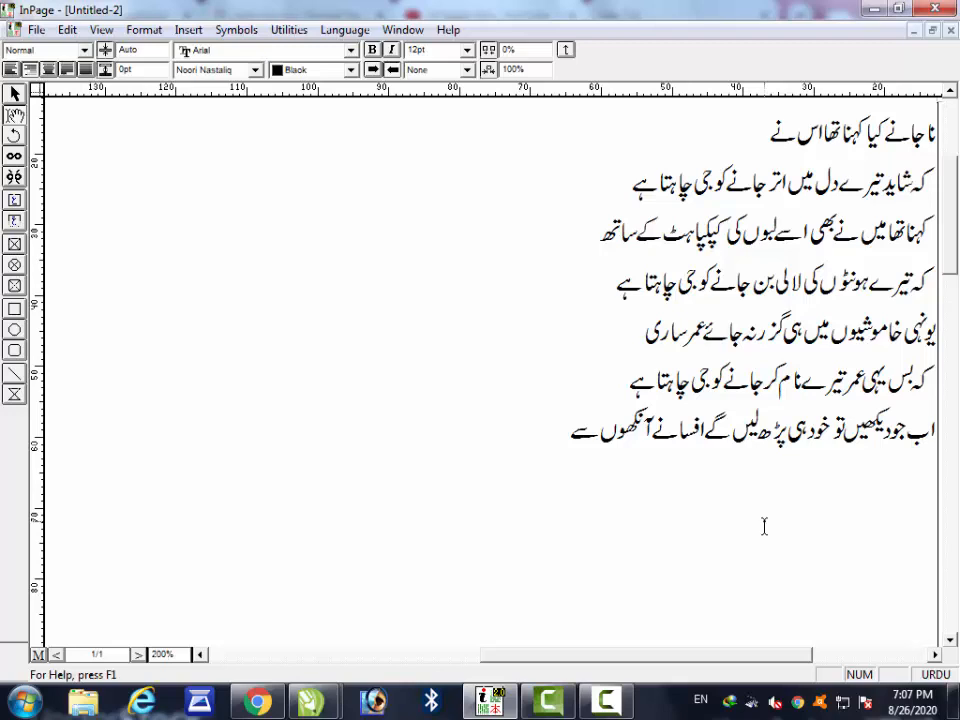
- Add an eighth line to the poem reading "کہ یونہی آنکھوں میں تمہاری کھو جانے کو جی چاہتا ہے"
text(کہ یونہی ا)
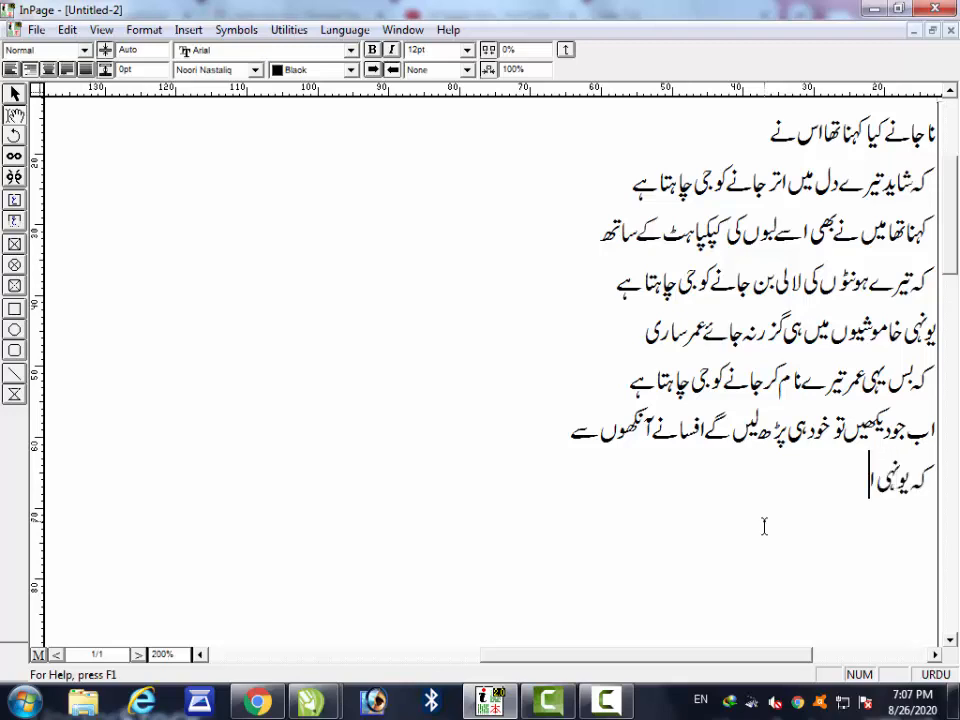
text(ٓنکھیں)
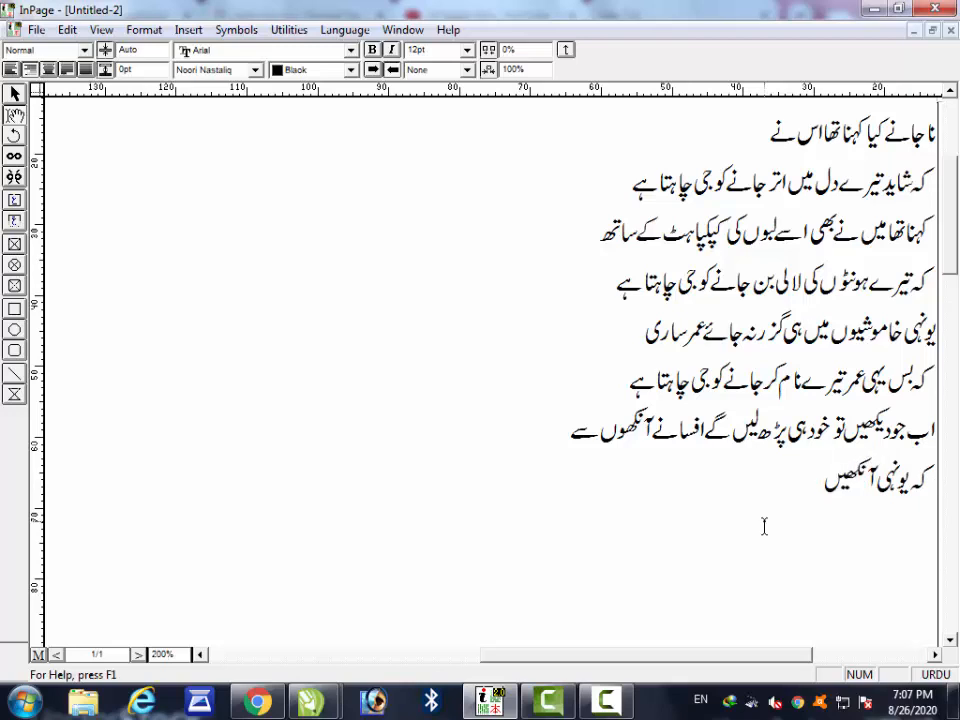
key(BackSpace)
text(و)
key(BackSpace)
key(BackSpace)
text(وں میں تمہار)
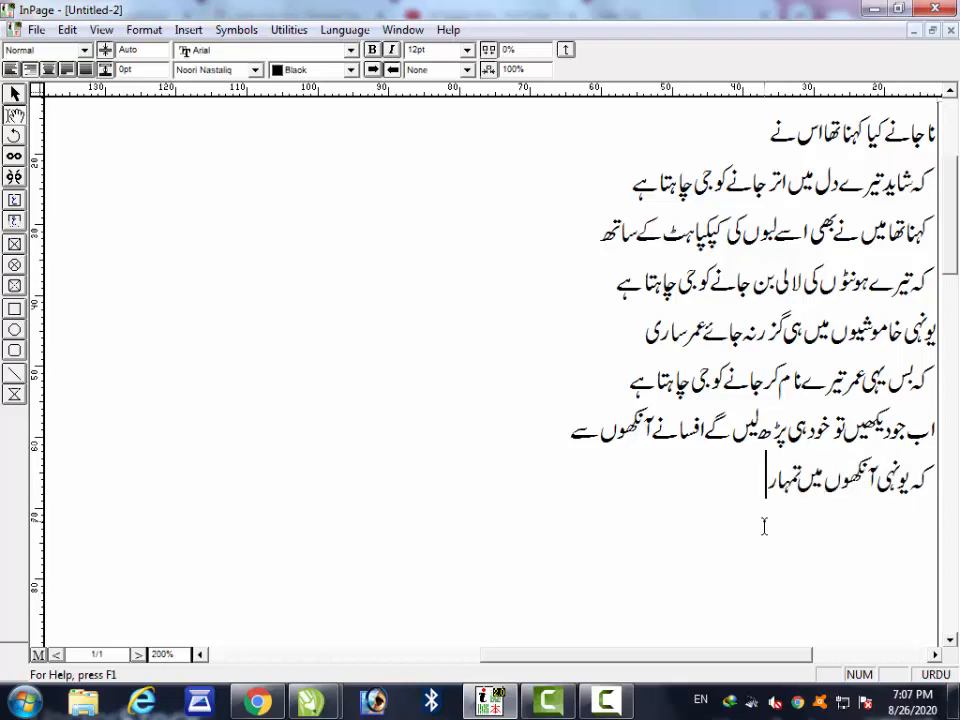
text(ی کھو جانے ک)
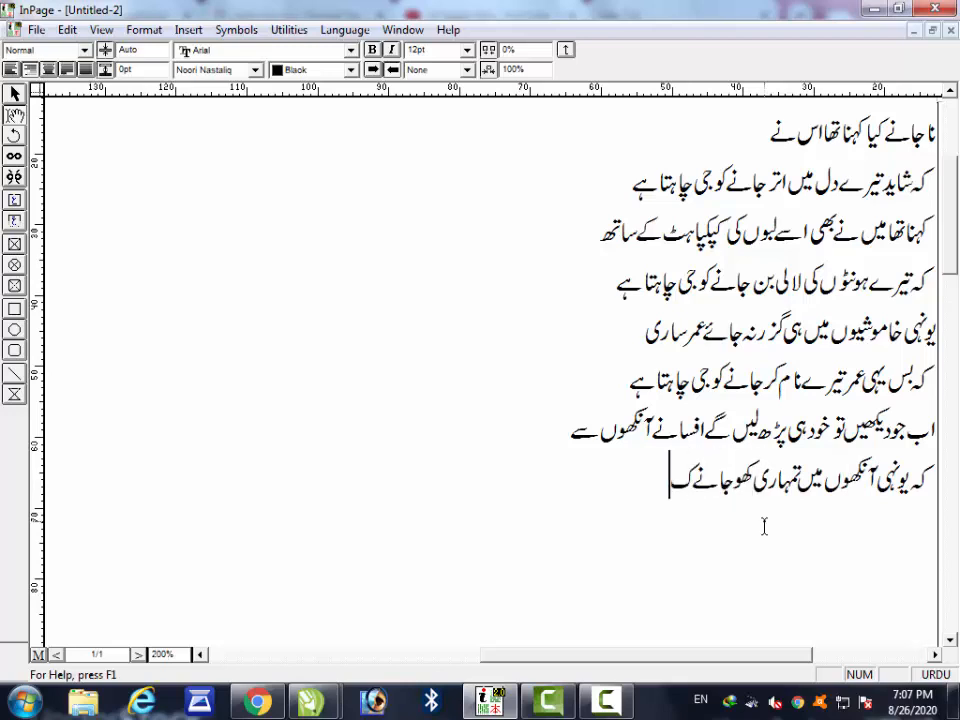
text(و جی)
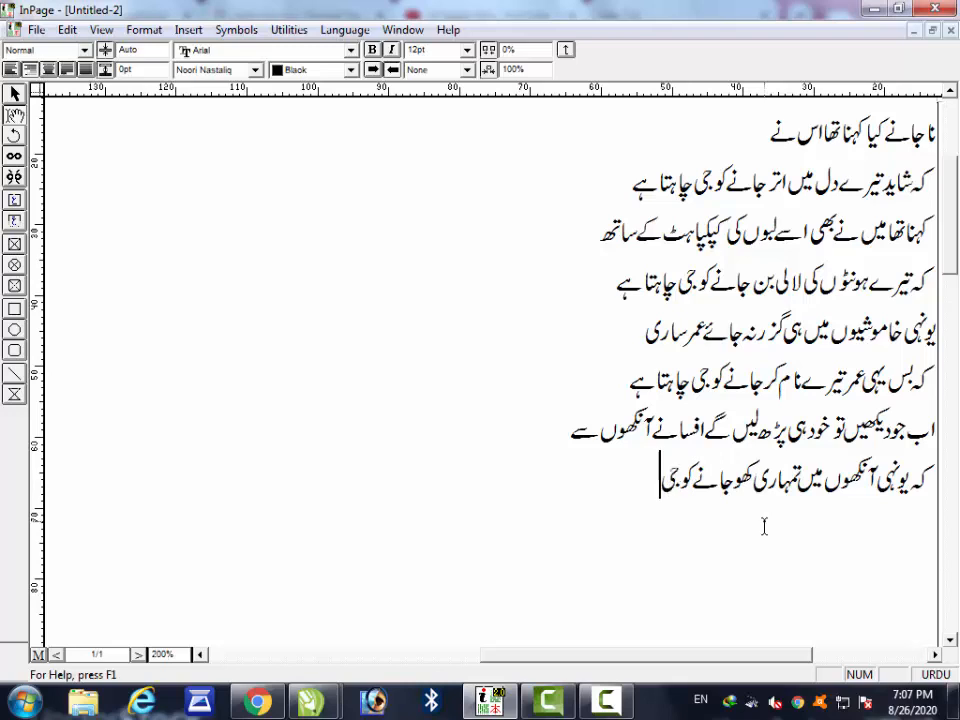
text( چاہتا ہے)
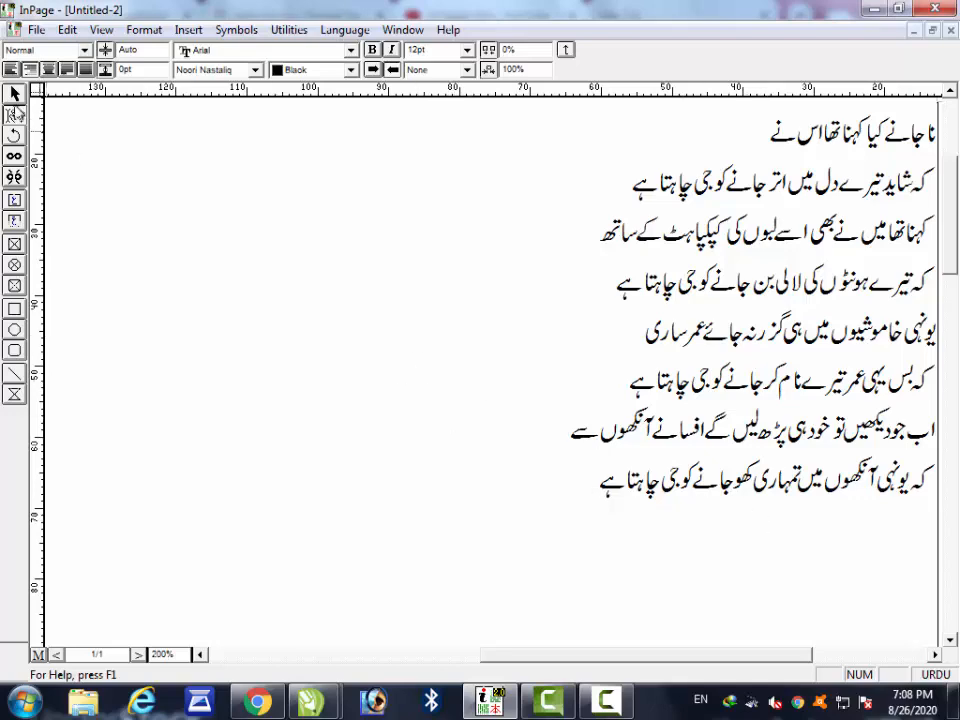
- Copy the poem's text box and paste it into the sade.cdr drawing in CorelDRAW
right_click(137, 222)
click(175, 302)
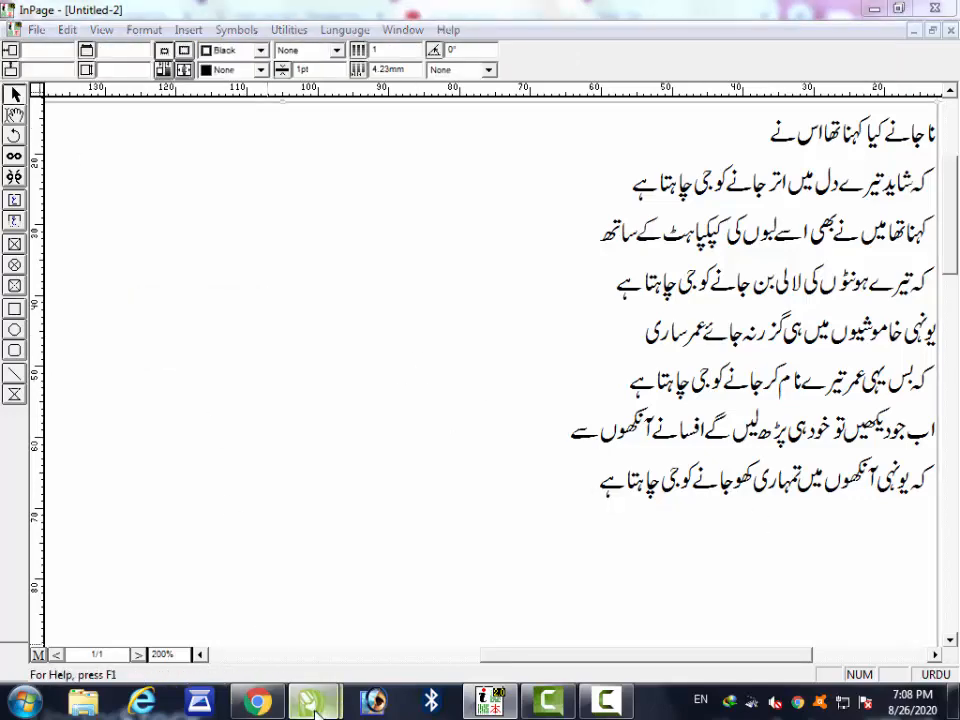
mouse_move(310, 700)
click(443, 645)
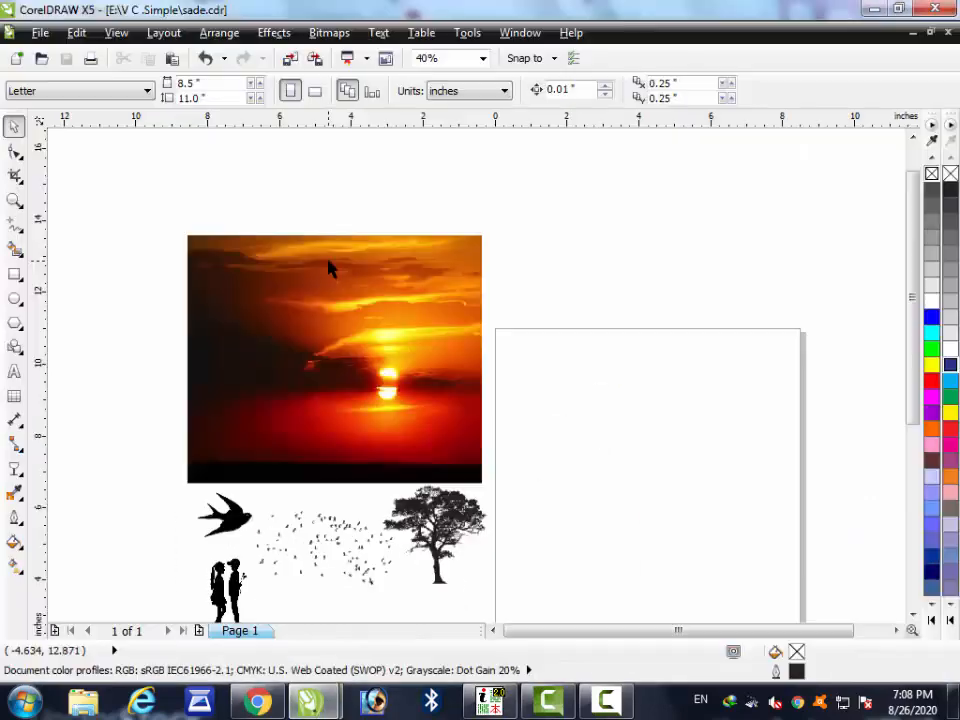
right_click(81, 199)
click(141, 319)
- Scale the pasted poem to 3% and park it off the page, beyond the page's upper right corner
drag(220, 83, 176, 98)
text(3)
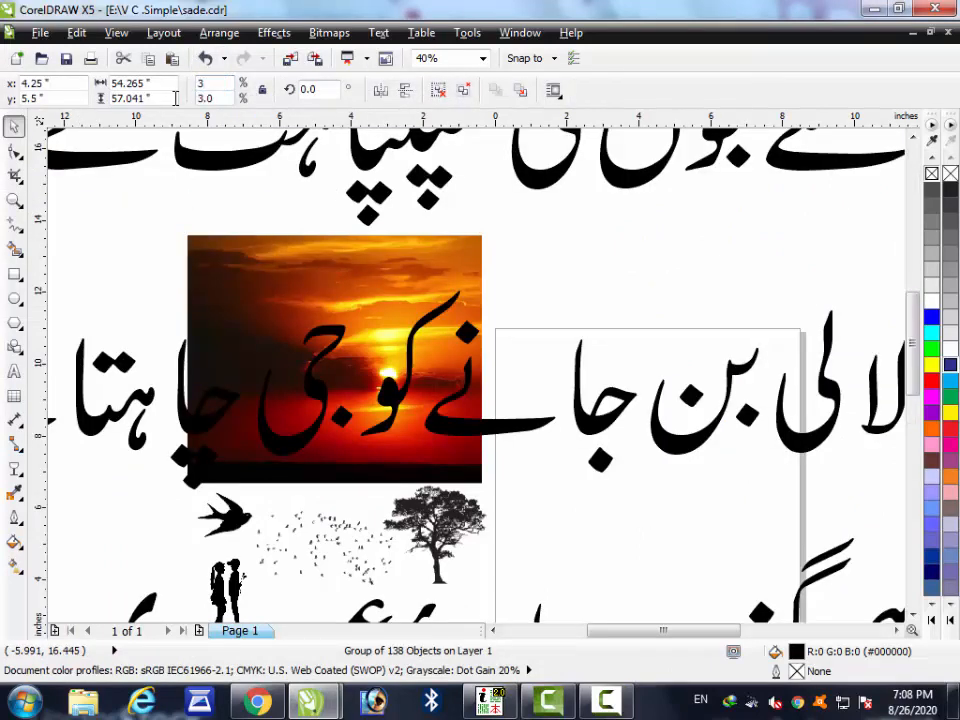
key(Return)
click(897, 630)
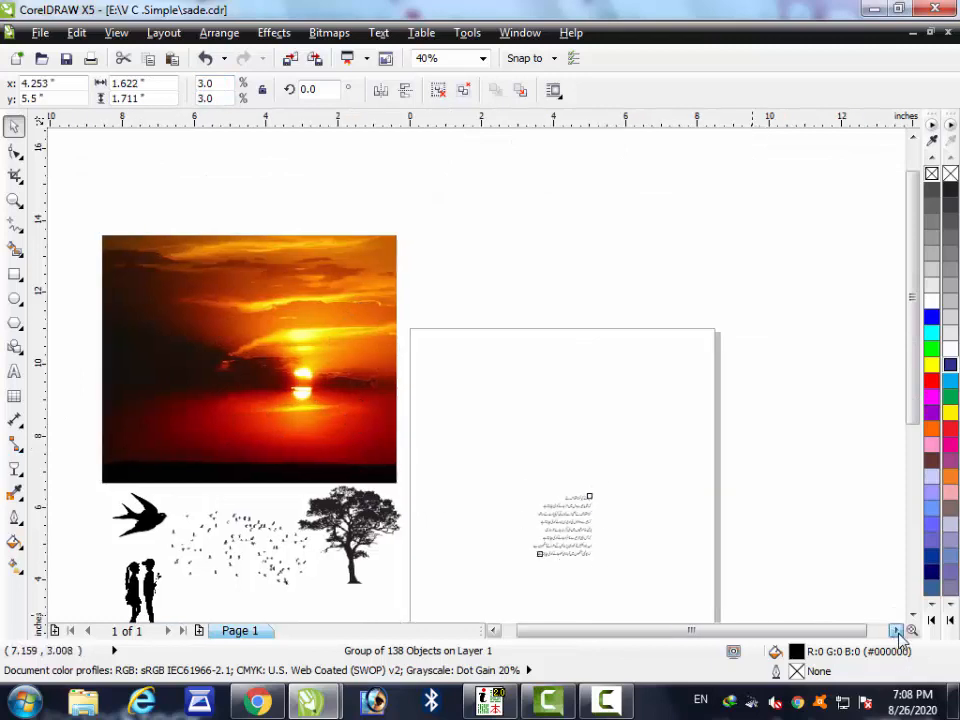
drag(579, 529, 837, 243)
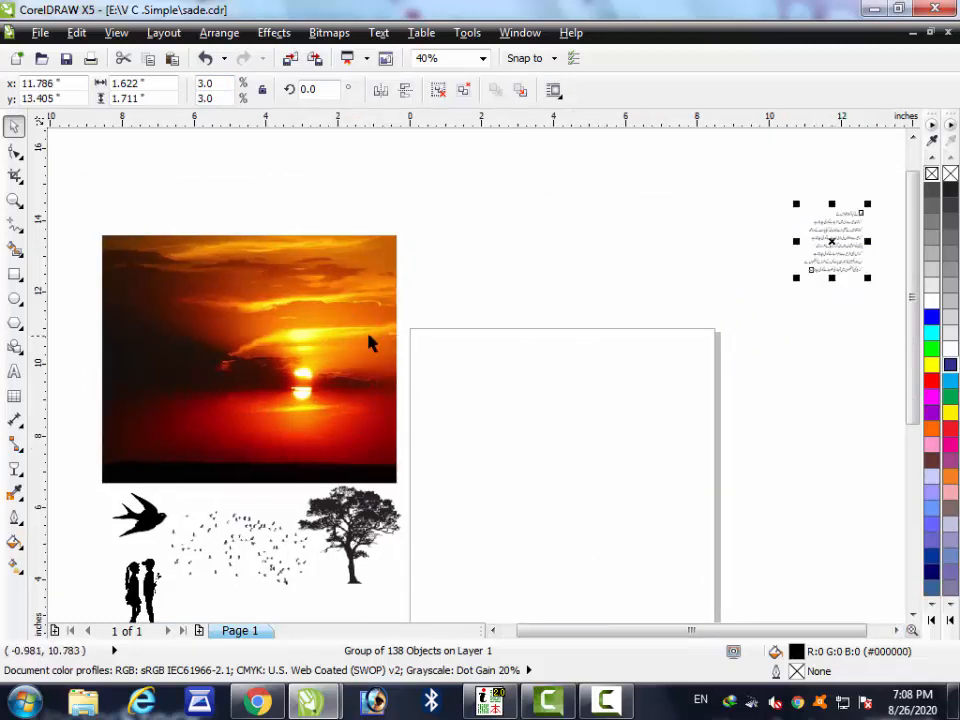
- Move the sunset picture onto the page and place the tree over its right half, enlarged to about 5.26 × 5.05 in
drag(369, 343, 619, 444)
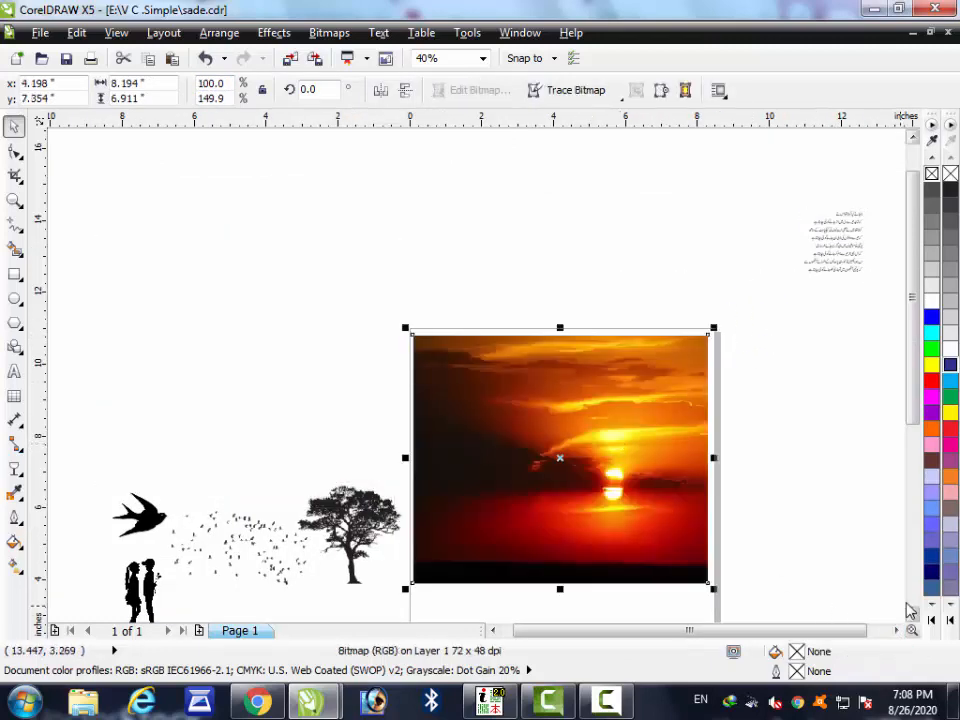
click(910, 611)
click(910, 611)
click(910, 611)
click(910, 611)
click(913, 137)
click(913, 137)
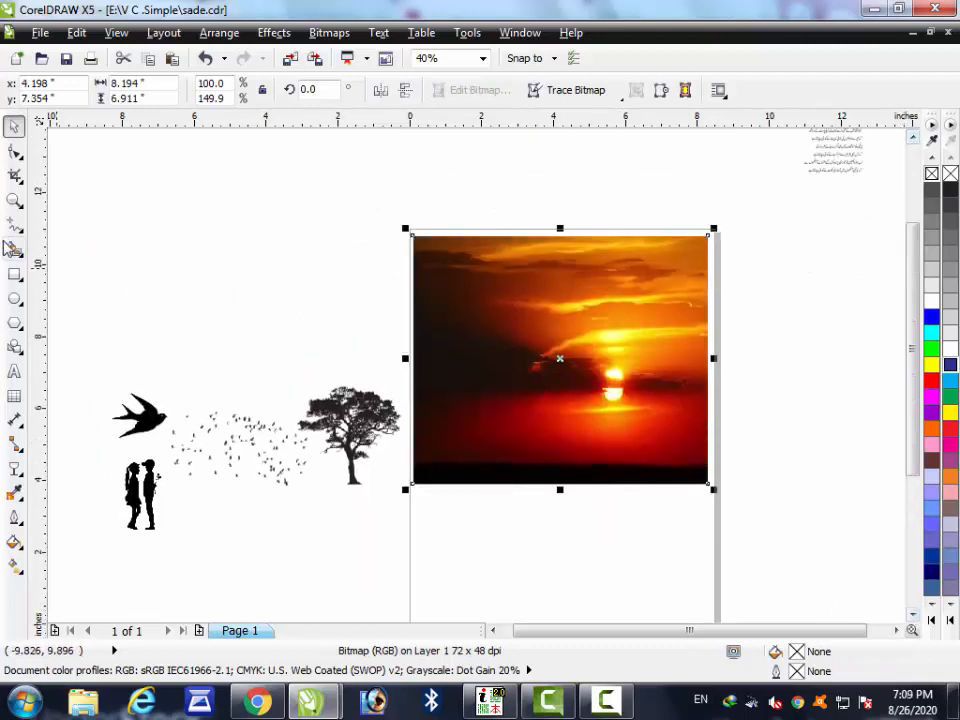
drag(356, 422, 653, 416)
drag(595, 377, 504, 285)
- Stretch the sunset picture downward and outward past the page's left edge
click(464, 420)
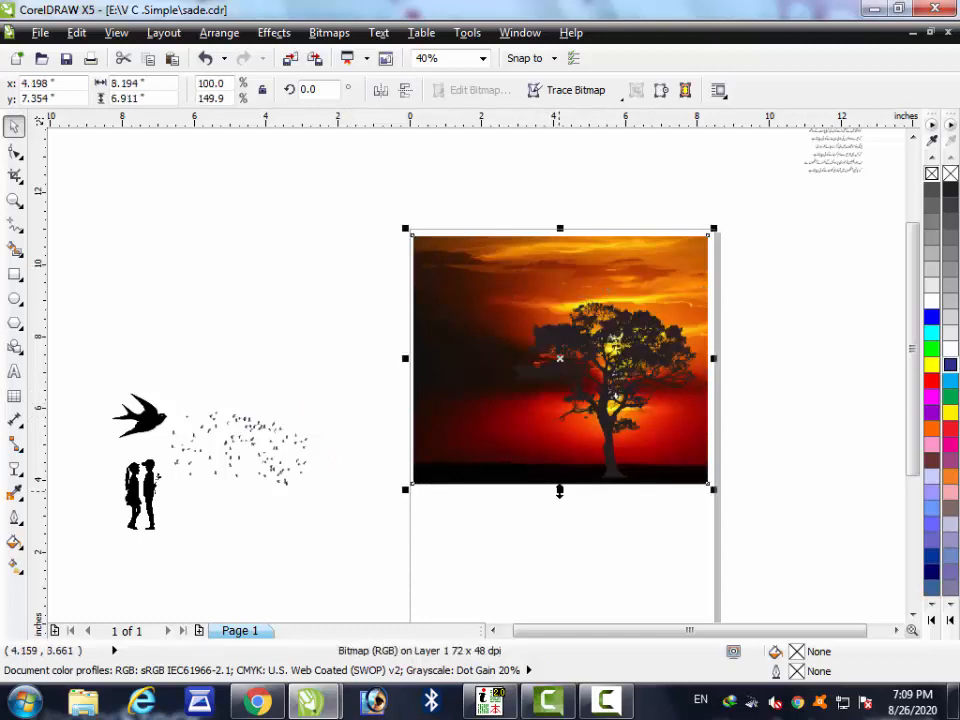
drag(559, 490, 553, 576)
drag(405, 403, 321, 439)
- Enlarge the tree to about 7.22 × 6.92 in and stand its trunk on the dark ground strip
drag(625, 396, 631, 461)
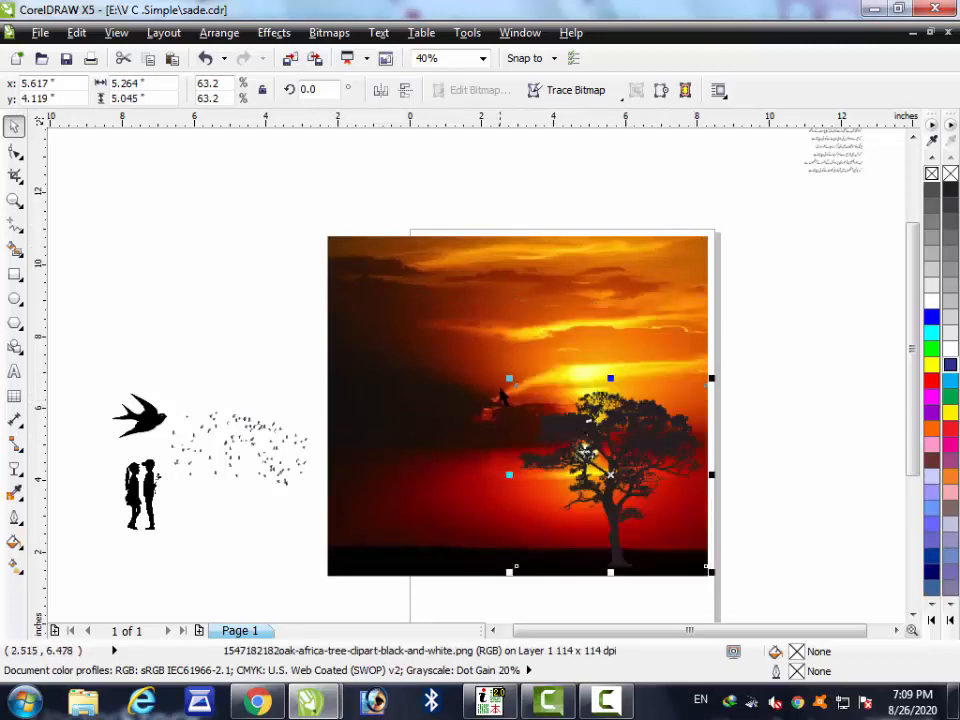
drag(508, 379, 439, 312)
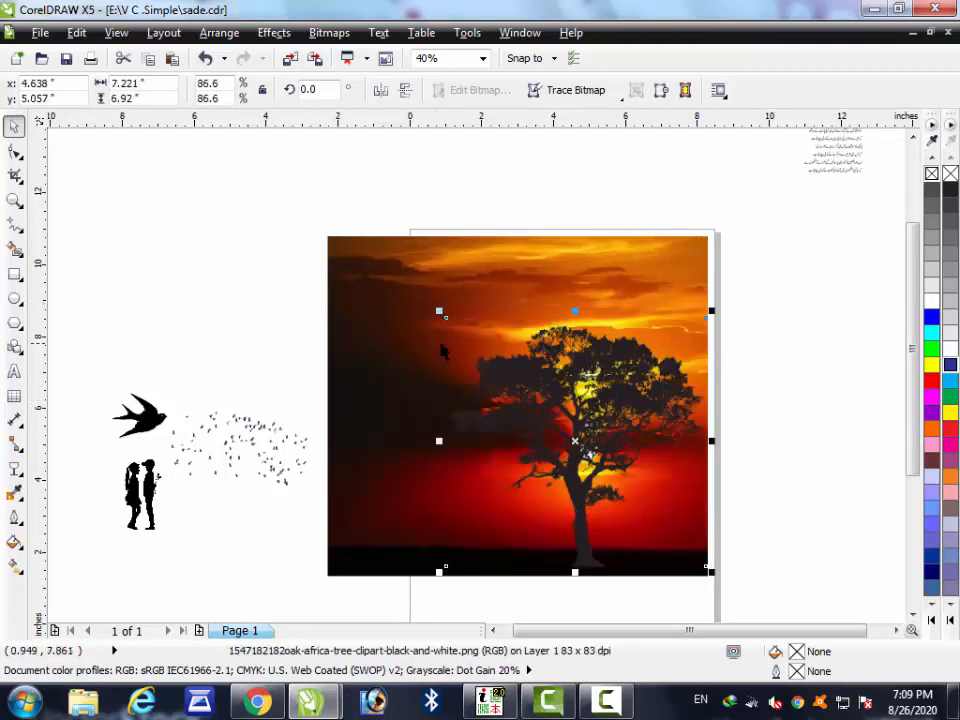
drag(560, 479, 573, 425)
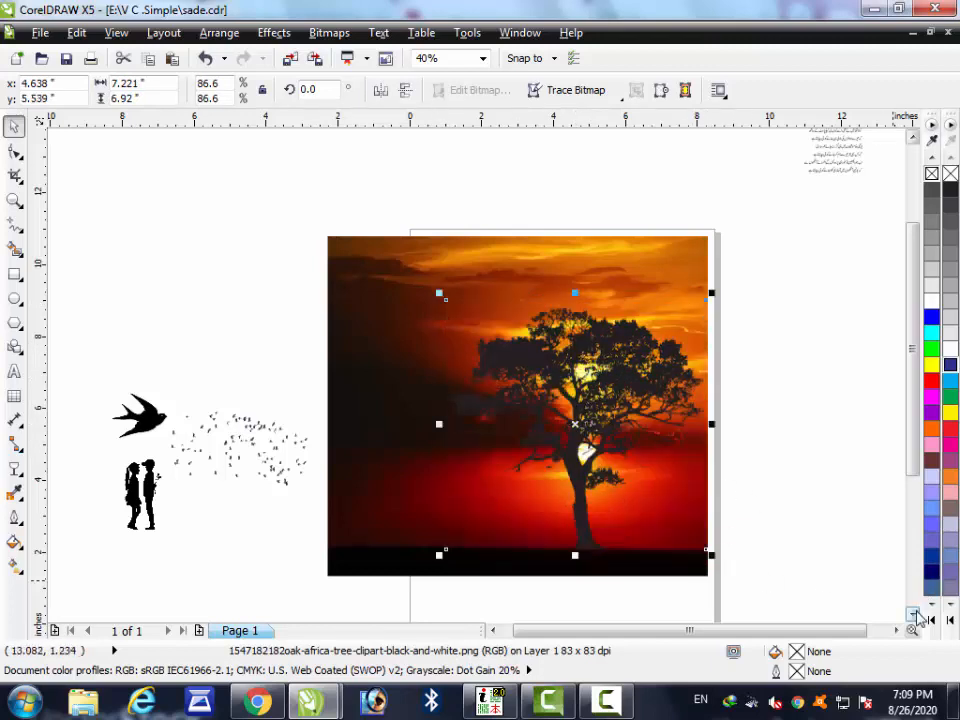
- Widen the sunset picture further to the left and place the enlarged flock of small birds in the sky above the tree
click(914, 615)
click(338, 255)
drag(321, 355, 646, 235)
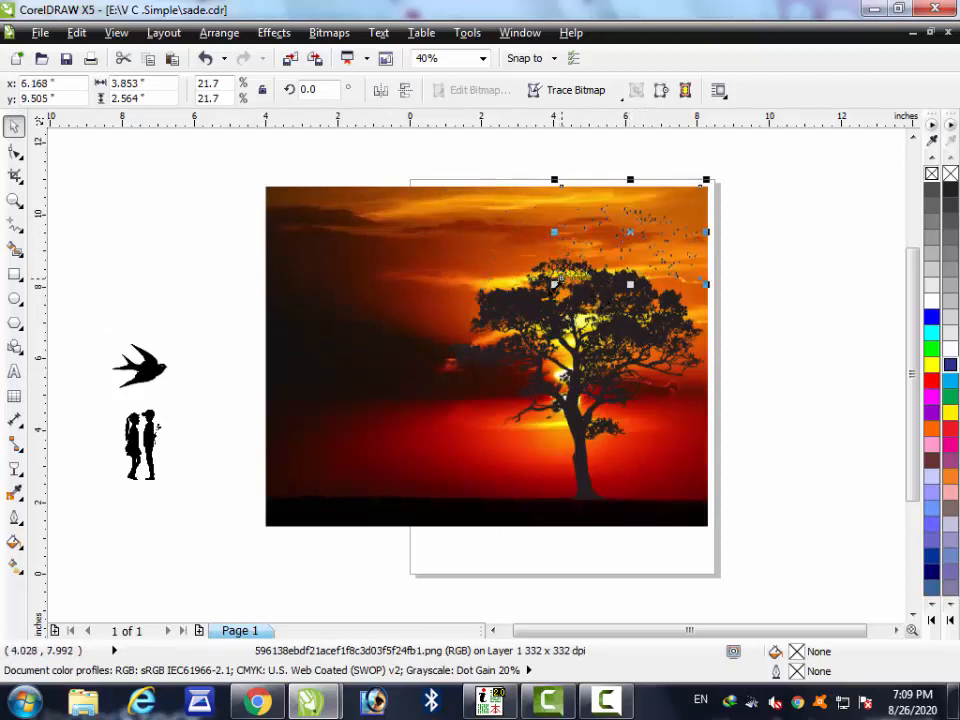
drag(553, 287, 514, 323)
- Place the swallow, about 0.81 in wide, in the picture's upper left sky and duplicate it into an evenly spaced row of seven
drag(140, 368, 340, 211)
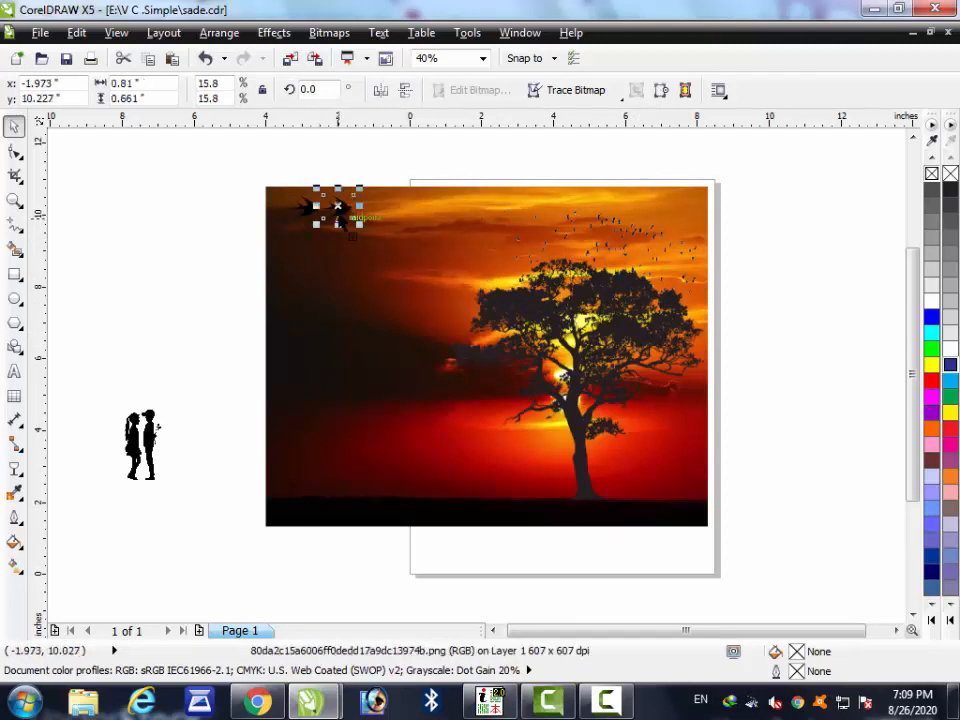
key(ctrl+d)
key(ctrl+d)
key(ctrl+d)
key(ctrl+d)
key(ctrl+d)
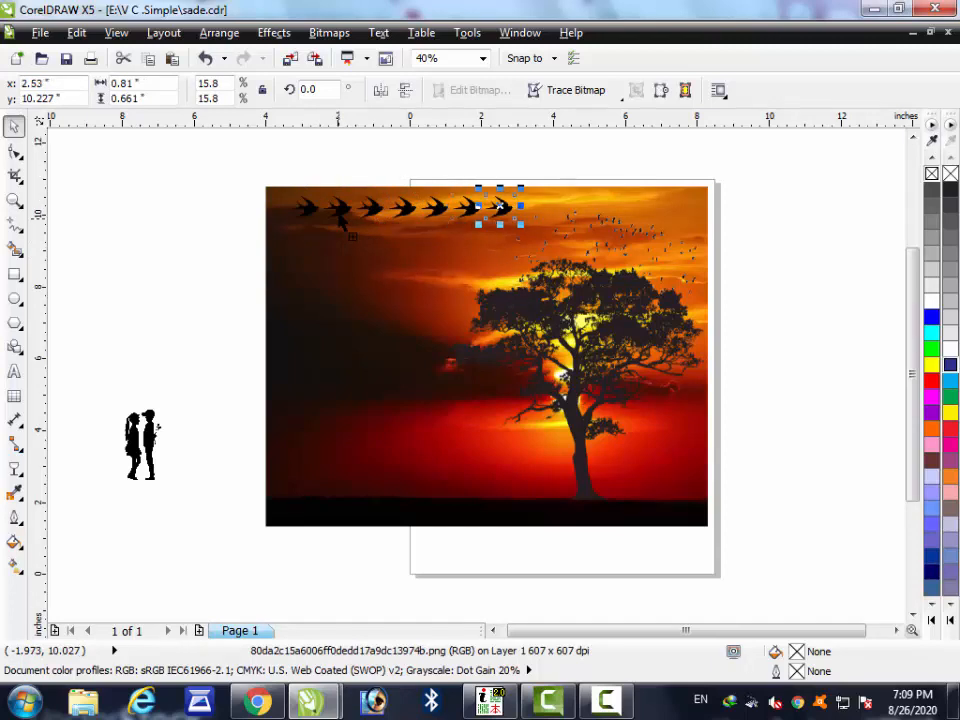
- Place the couple silhouette on the ground just left of the tree trunk, enlarged to about 1.26 × 2.43 in
drag(141, 445, 515, 466)
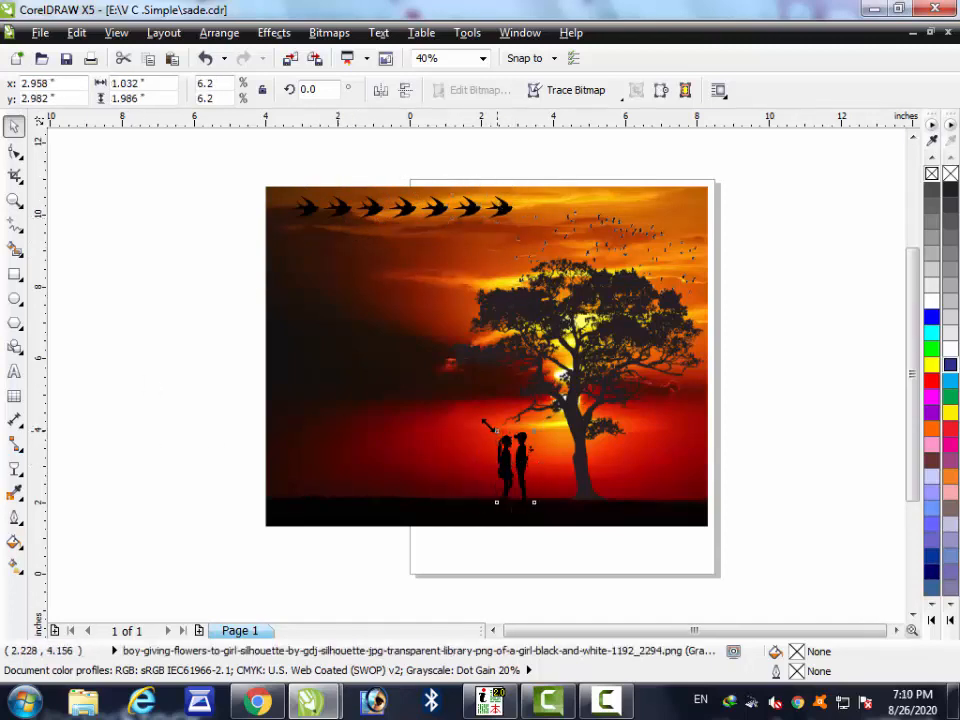
drag(489, 424, 485, 413)
drag(507, 455, 530, 456)
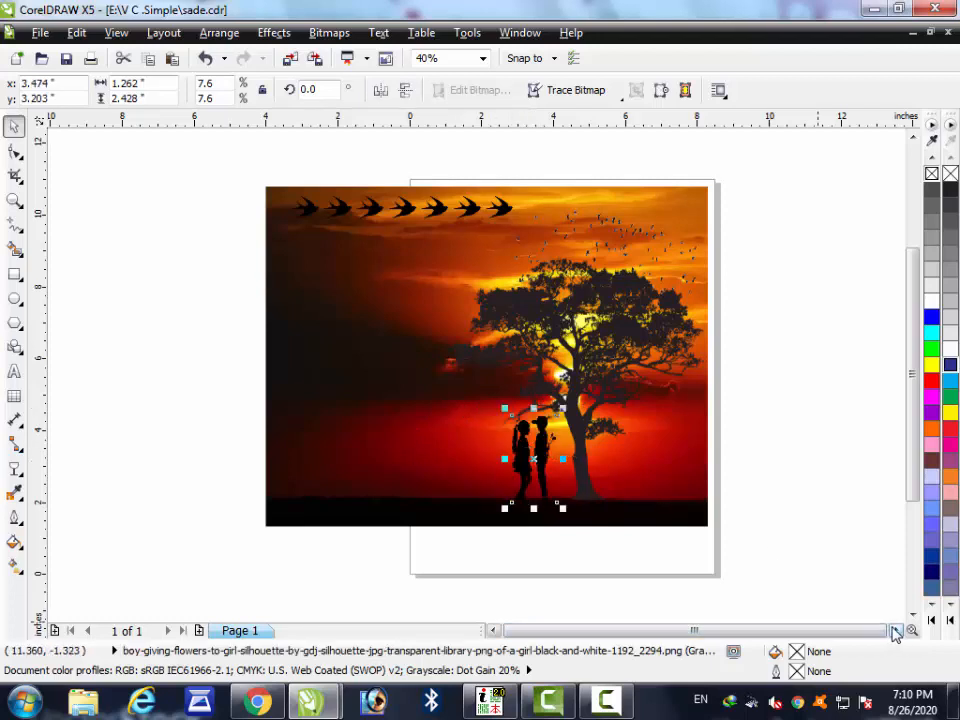
click(823, 489)
- Move the poem onto the left part of the sunset picture and enlarge it to about 6.68 × 7.04 in
click(896, 630)
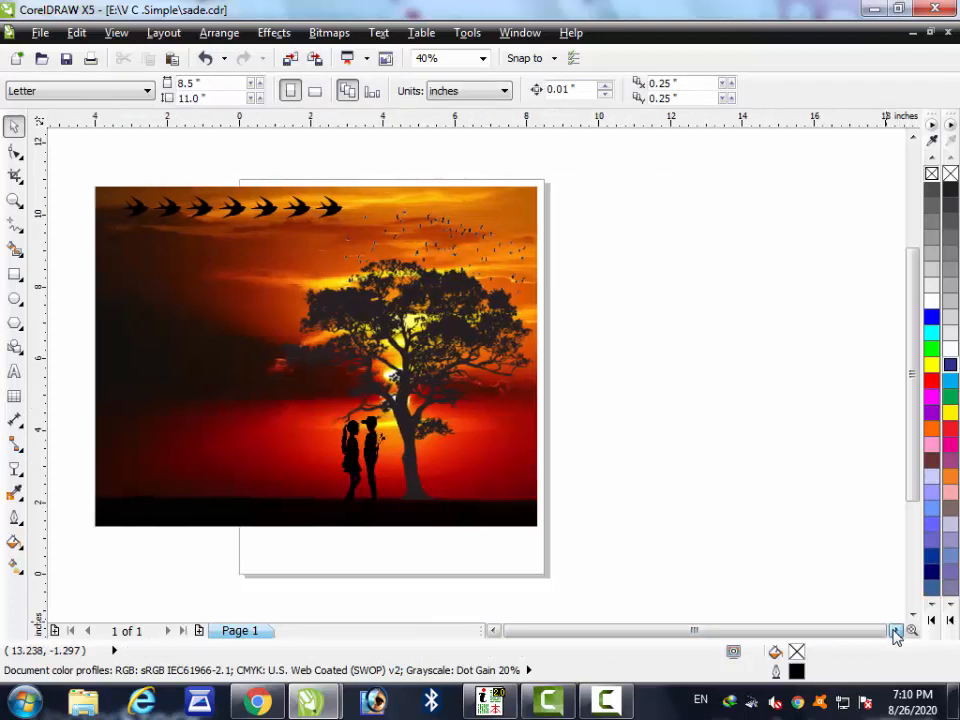
click(912, 138)
drag(668, 167, 116, 485)
click(493, 630)
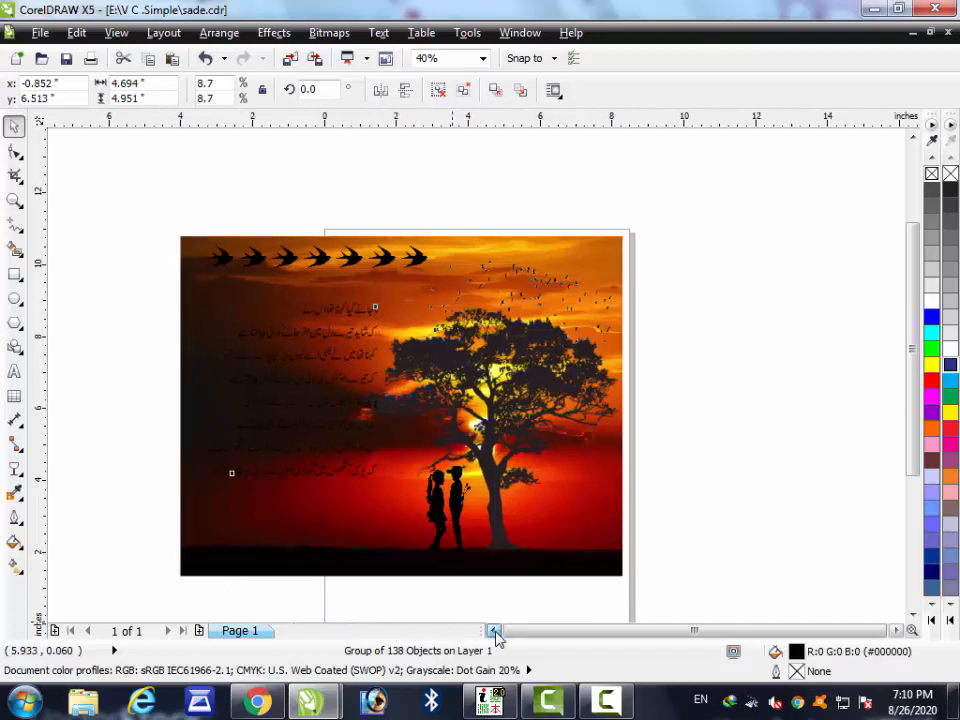
drag(372, 485, 301, 560)
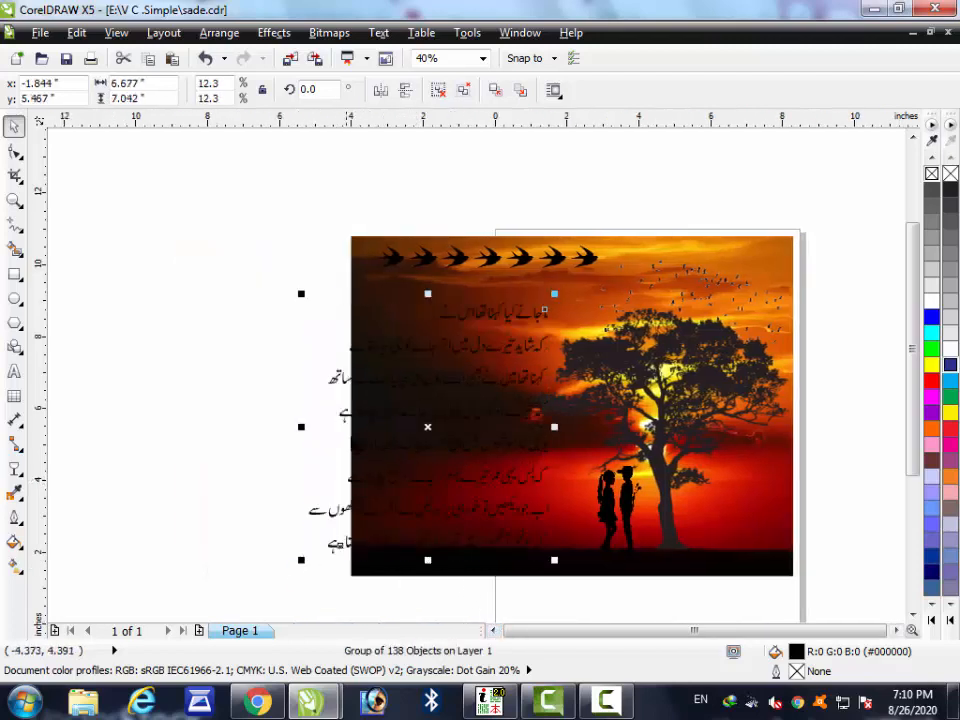
- Widen the sunset picture leftward to about 13.79 in so it covers the whole area behind the poem
click(385, 285)
drag(340, 405, 289, 446)
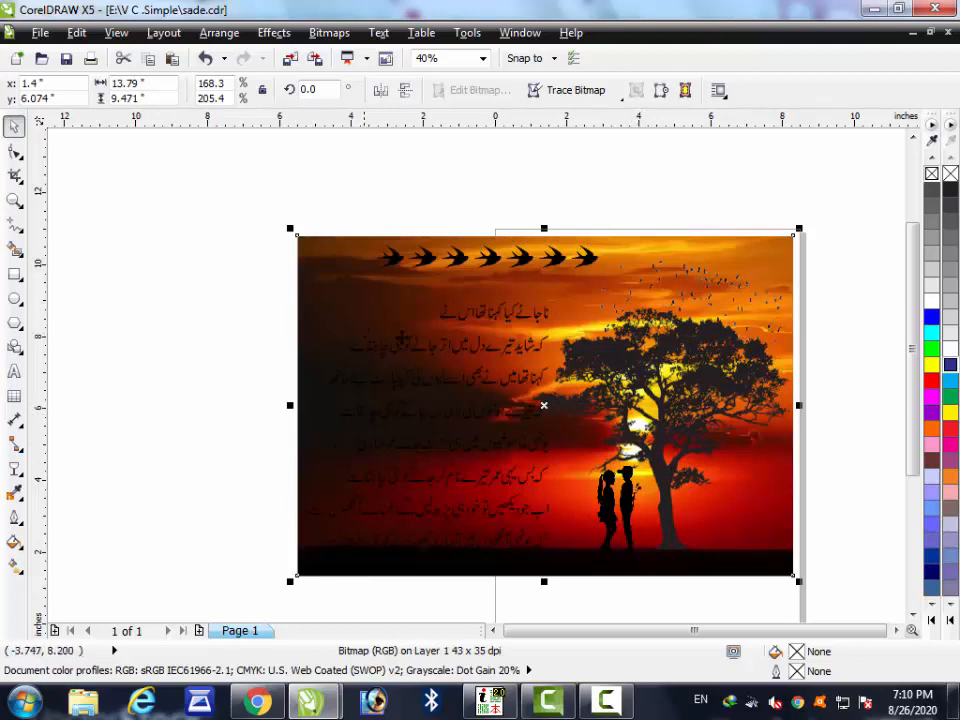
click(543, 405)
- Fill the poem text with white and ungroup it into separate objects
click(476, 317)
click(950, 355)
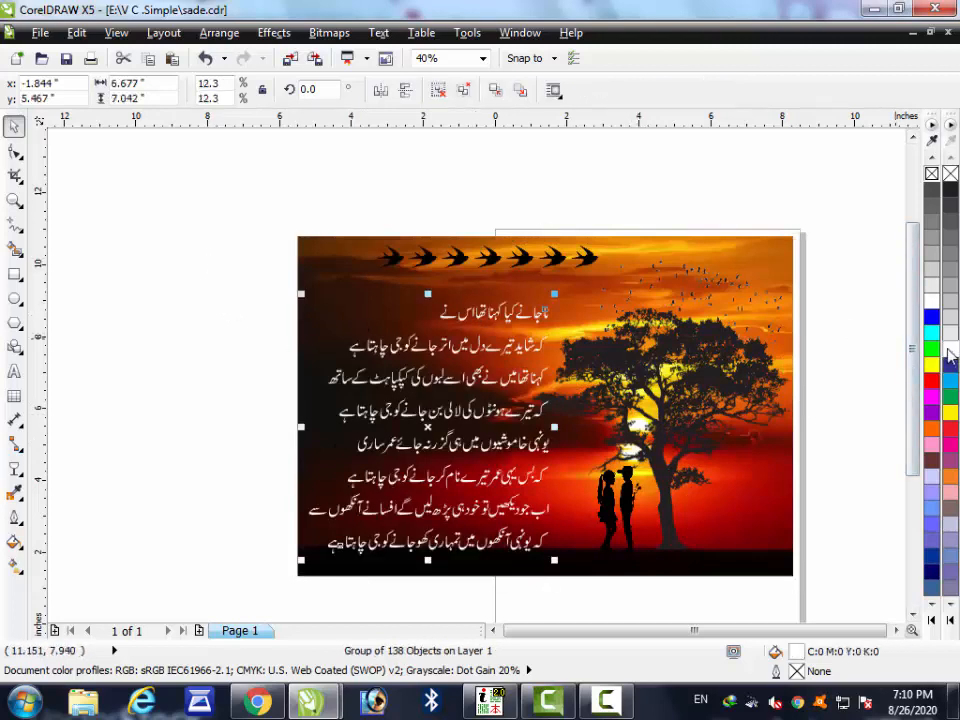
click(15, 199)
drag(297, 304, 679, 566)
click(14, 128)
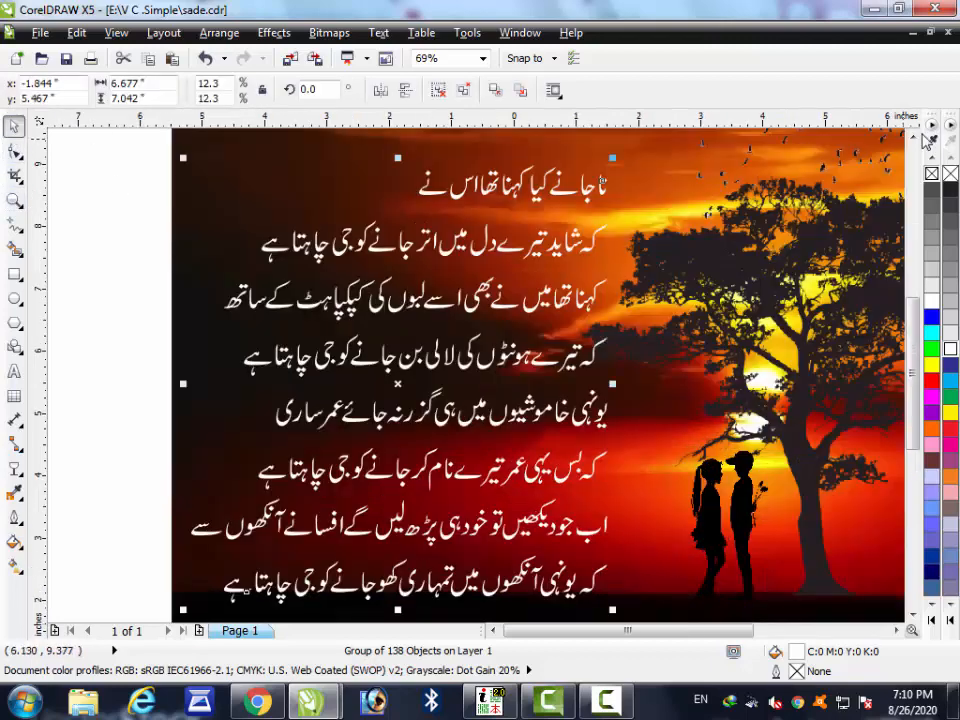
click(912, 136)
click(438, 90)
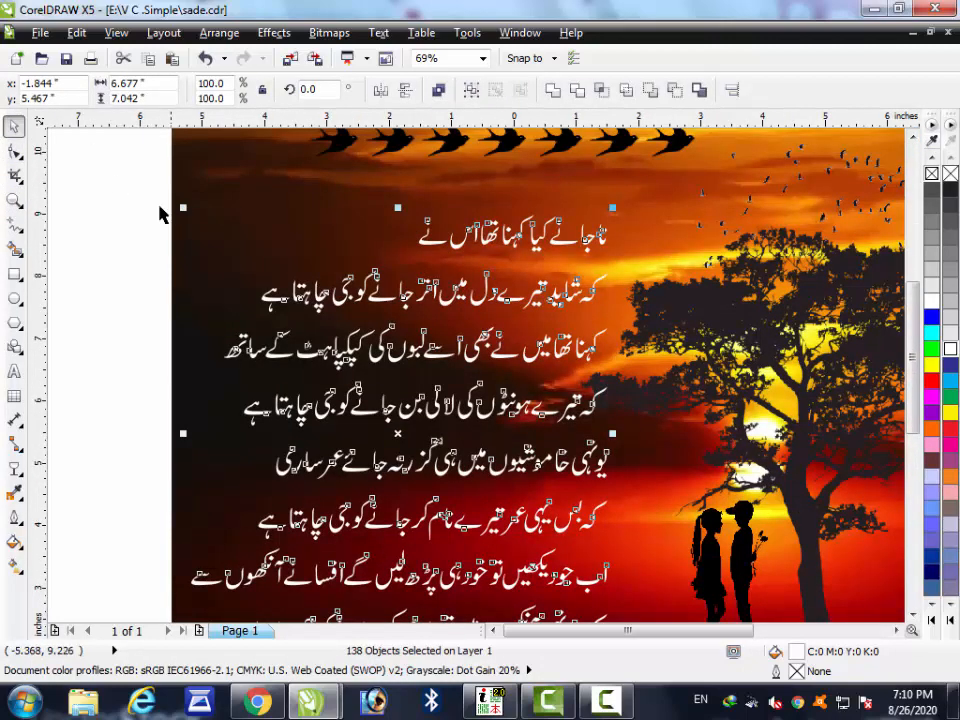
- Move the poem's first, second and third lines up toward the row of swallows, one line at a time
drag(122, 198, 521, 190)
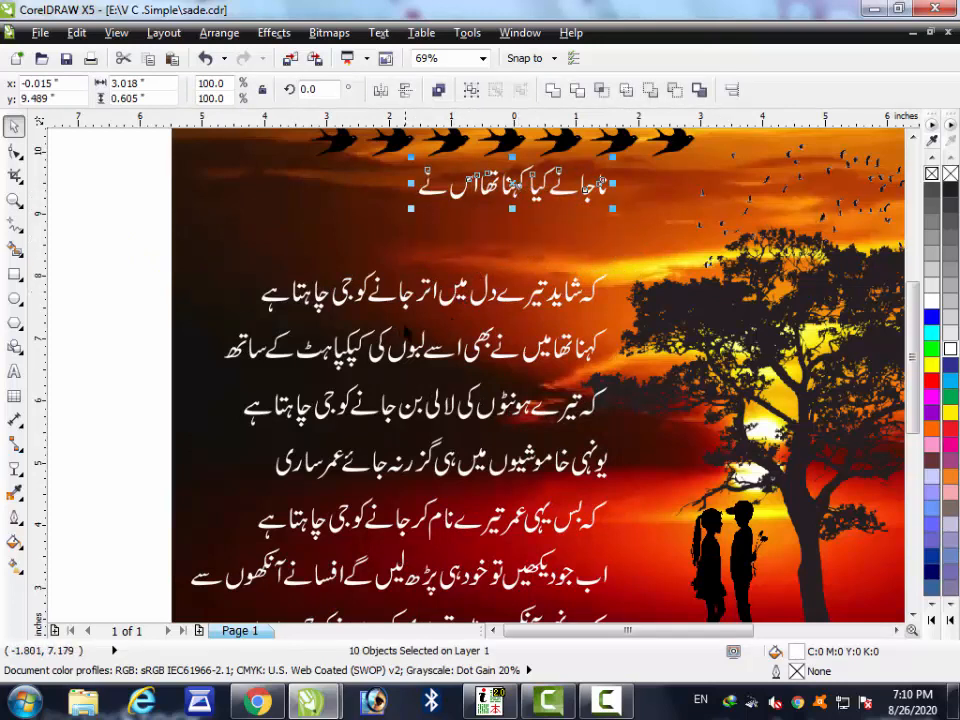
drag(118, 230, 627, 322)
drag(430, 288, 430, 235)
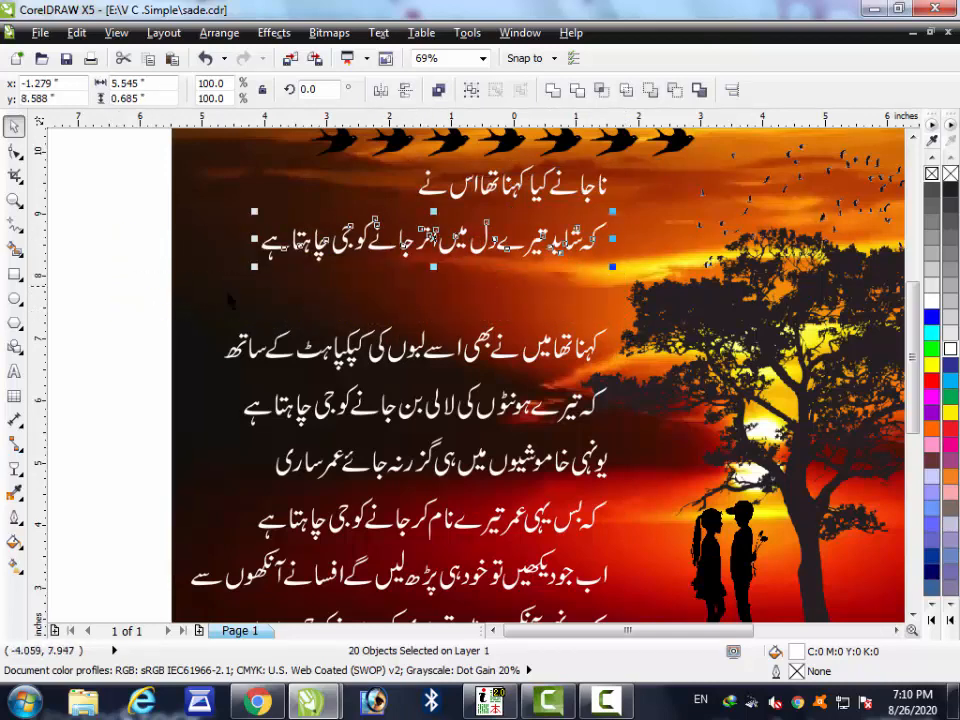
drag(157, 291, 625, 380)
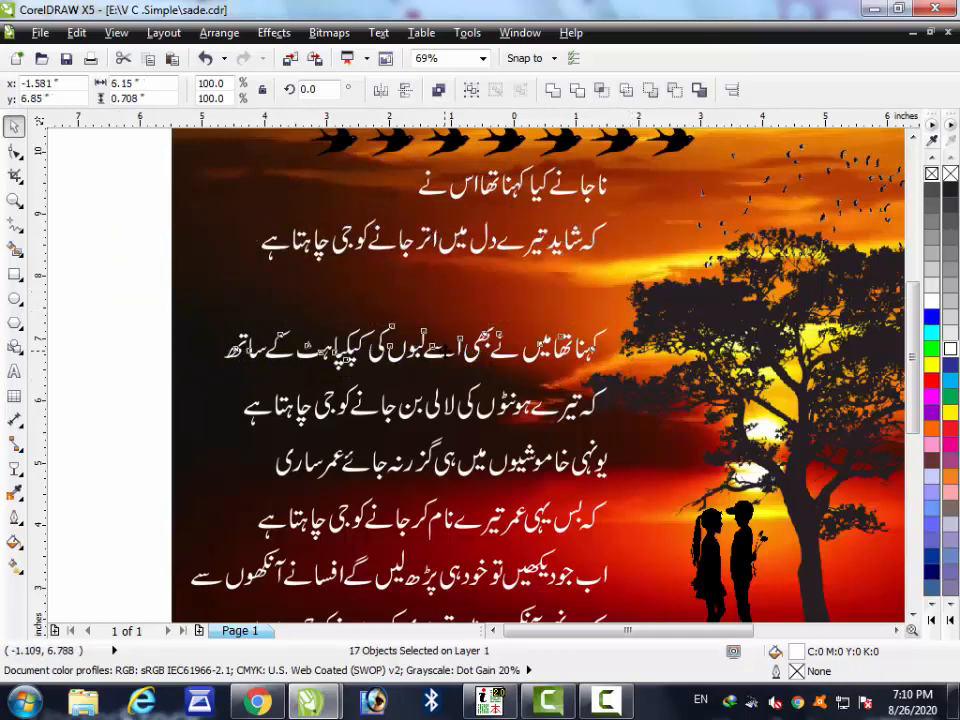
drag(445, 351, 443, 314)
click(112, 296)
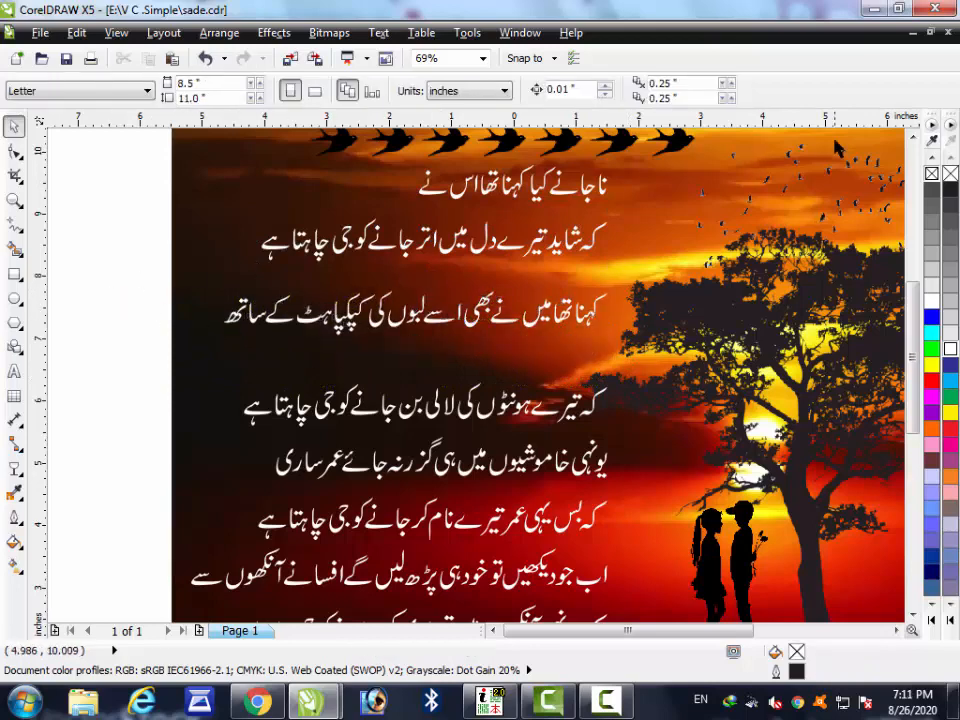
click(911, 139)
drag(160, 257, 588, 333)
drag(508, 292, 497, 290)
click(156, 298)
- Move the first line's last word "نے" leftward, just past the left end of the second line
drag(430, 288, 269, 289)
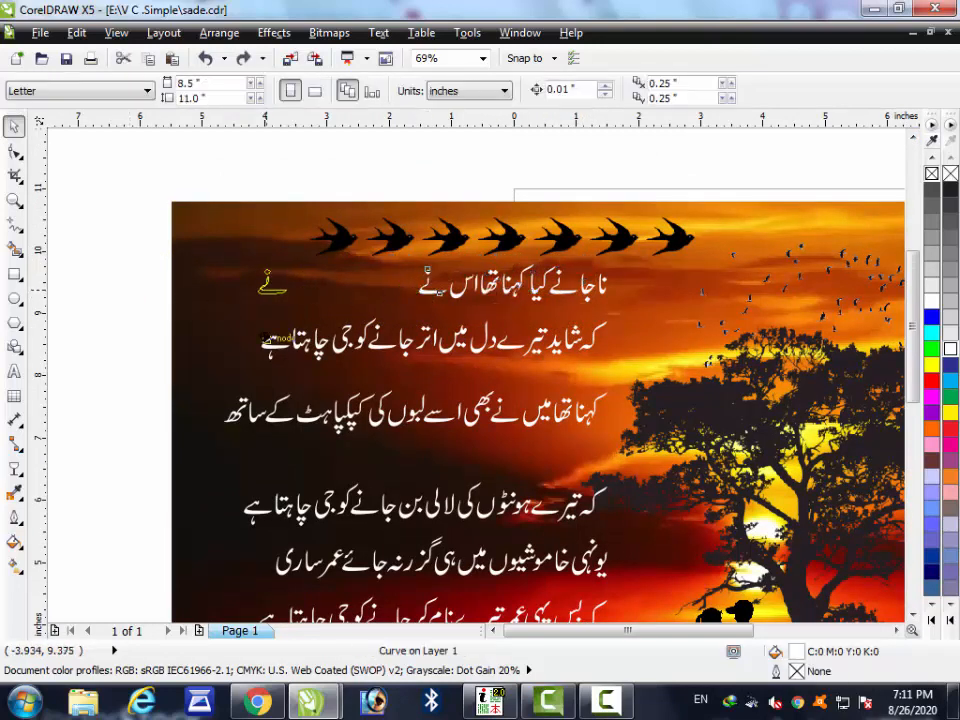
drag(264, 334, 250, 342)
- Group the seven swallows above the poem into one object
drag(265, 175, 743, 250)
key(ctrl+g)
click(408, 188)
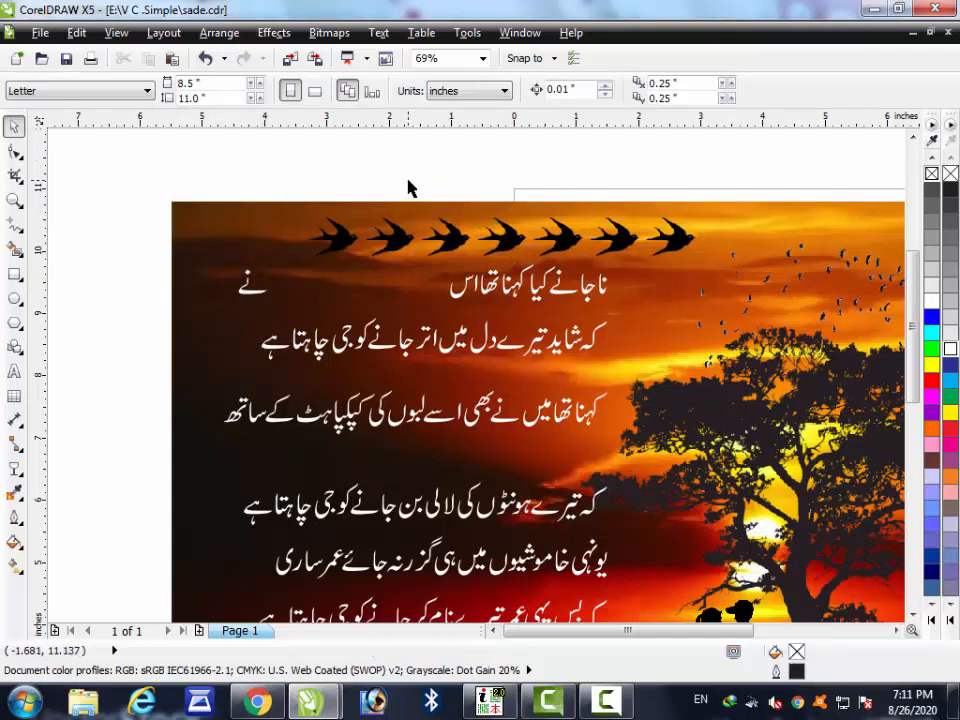
- Spread out the first line by moving the words "اس", "تھا" and "کہنا" leftward toward "نے" with wide gaps between them
drag(491, 318, 318, 286)
drag(416, 190, 399, 286)
drag(513, 286, 474, 286)
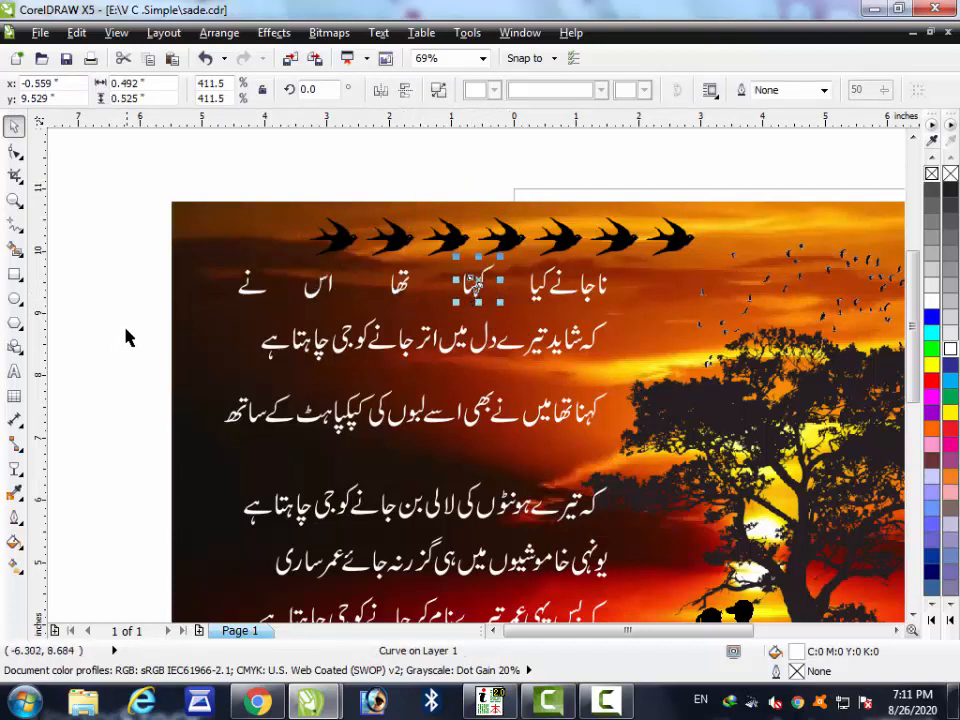
- Space out the start of the second line by shifting the words after "کہ", "شاید" and "تیرے" leftward
drag(140, 310, 304, 402)
drag(253, 373, 590, 390)
key(Left)
key(Left)
key(Left)
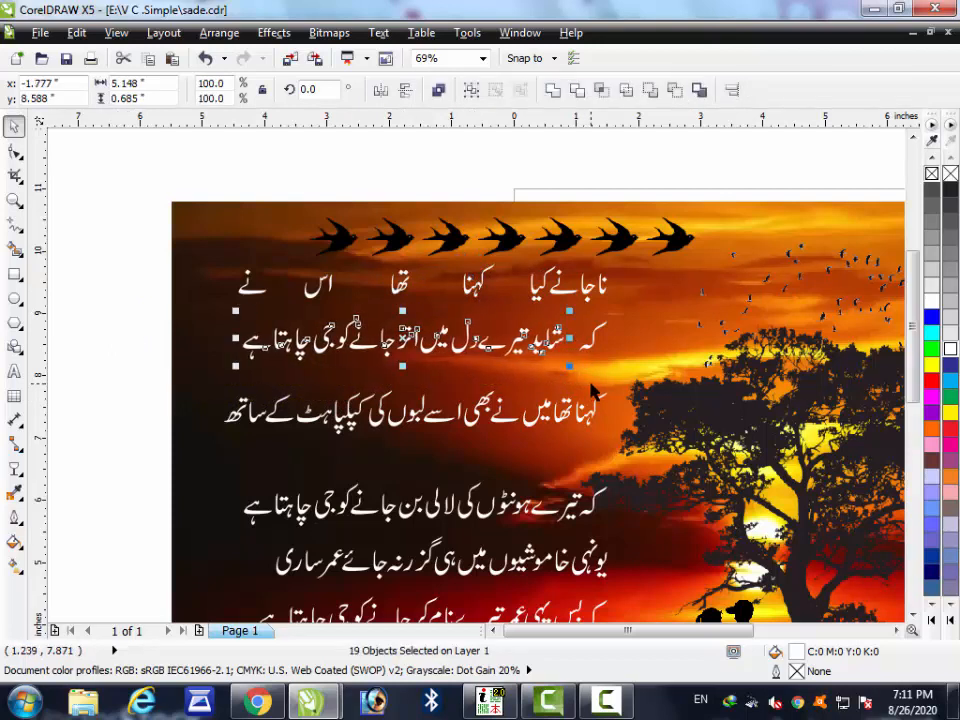
key(Right)
key(Right)
key(Right)
key(Right)
key(Right)
key(Right)
key(Right)
key(Right)
key(Right)
key(Right)
key(Right)
key(Right)
key(Right)
key(Right)
key(Right)
key(Right)
key(Right)
key(Right)
key(Right)
key(Right)
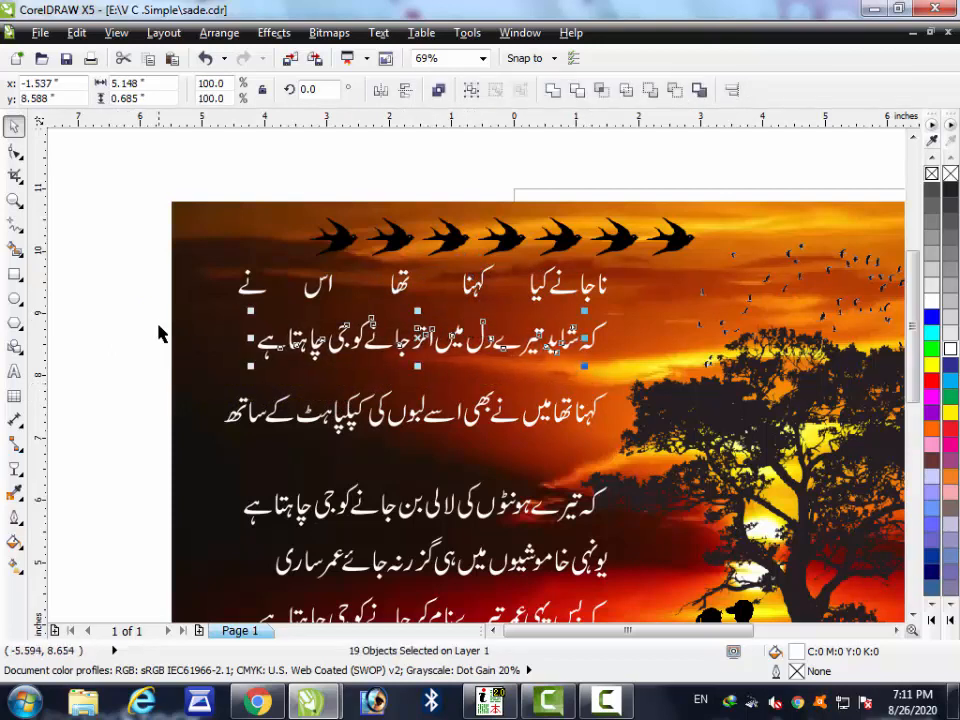
drag(138, 312, 397, 386)
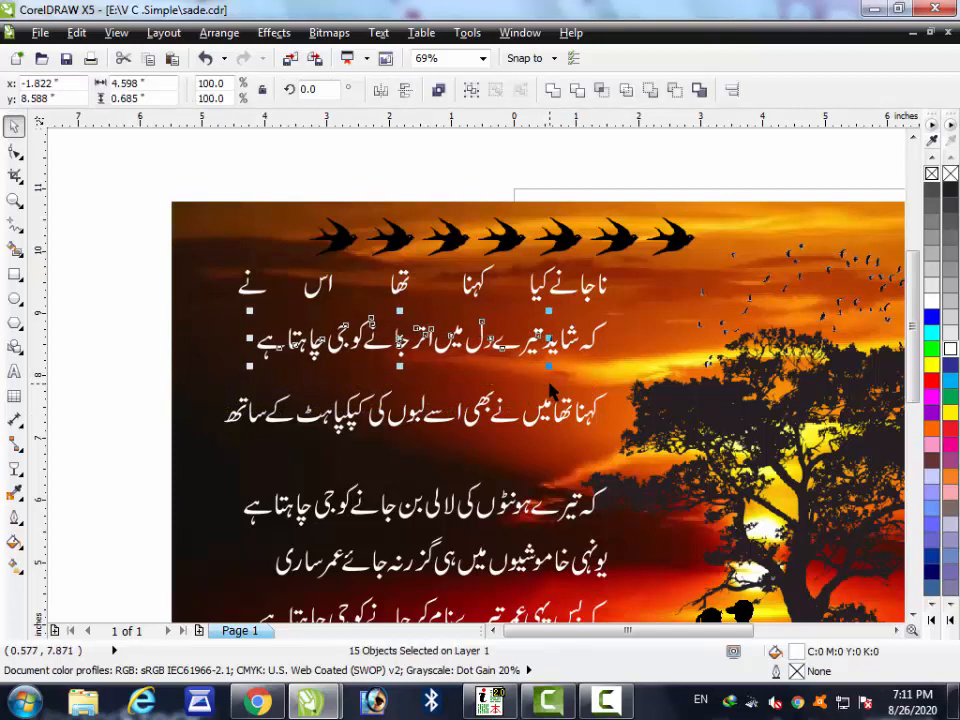
drag(135, 302, 492, 378)
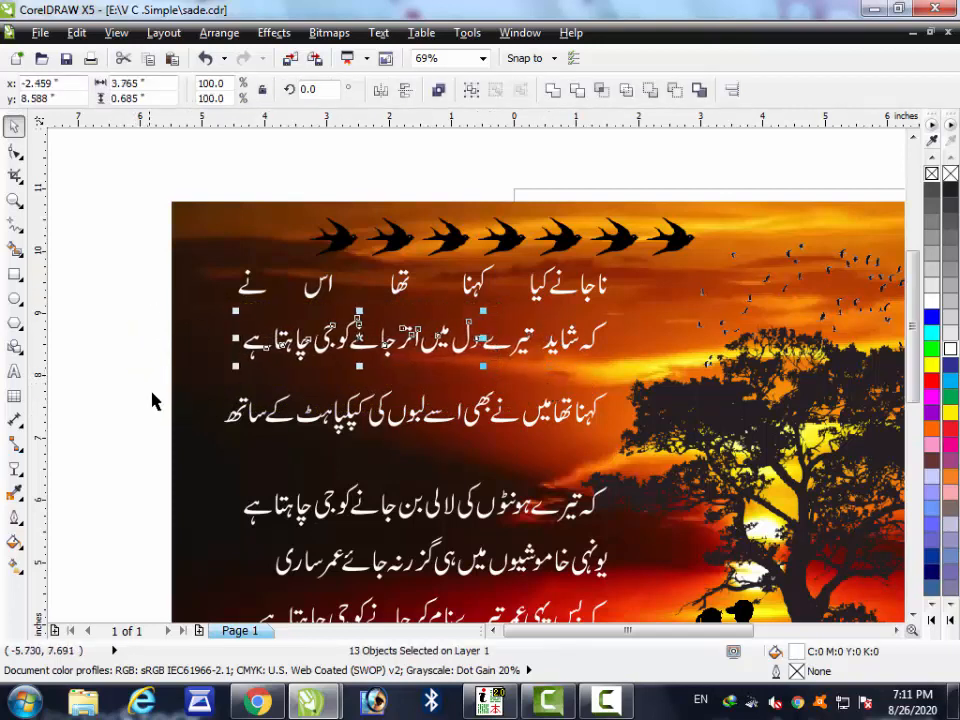
- Move the fourth line of the poem up and slightly left, closer beneath the third line
click(157, 446)
drag(125, 437, 640, 545)
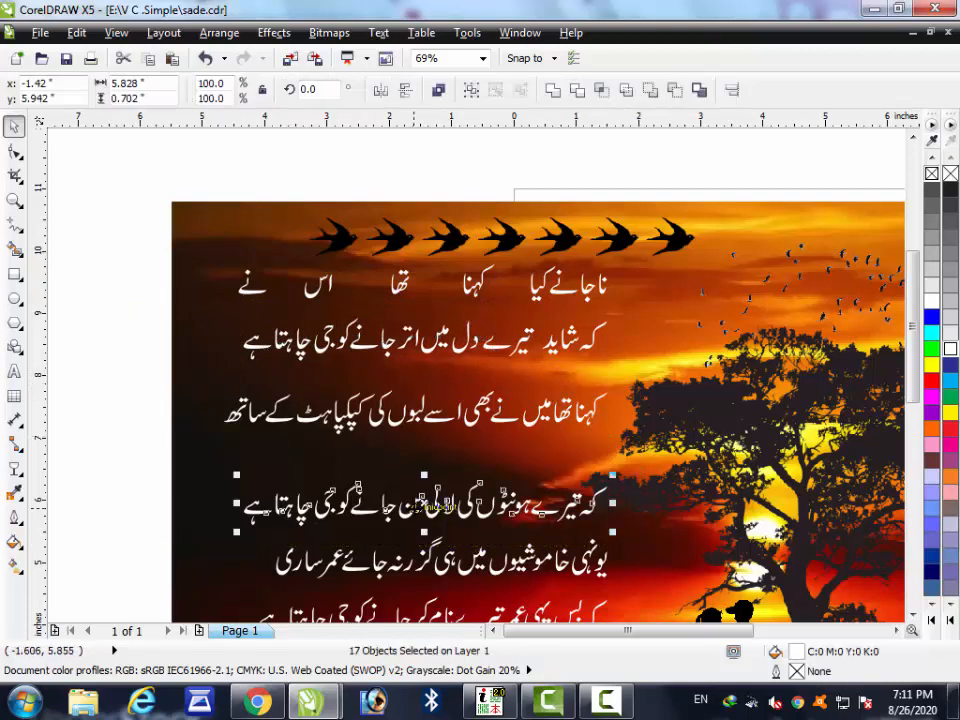
drag(415, 507, 402, 479)
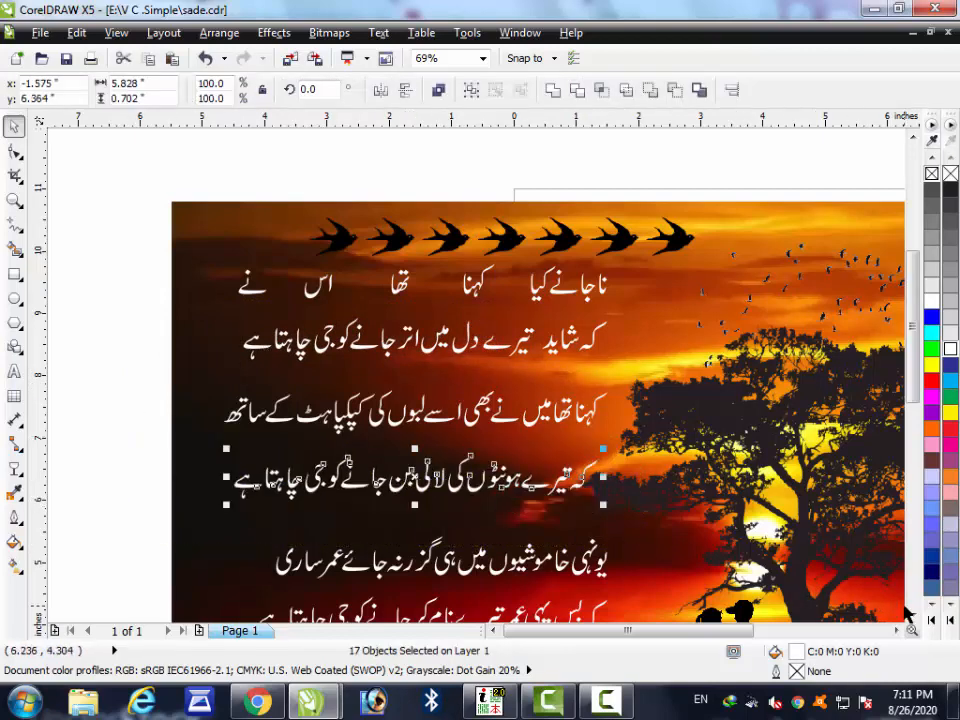
- Nudge the fifth line of the poem up in small steps toward the fourth line
scroll(305, 383, down, 3)
drag(107, 354, 630, 448)
key(Up)
key(Up)
key(Up)
key(Up)
key(Up)
key(Up)
key(Up)
key(Up)
key(Up)
key(Up)
key(Up)
key(Up)
key(Up)
key(Up)
key(Up)
key(Up)
key(Up)
key(Up)
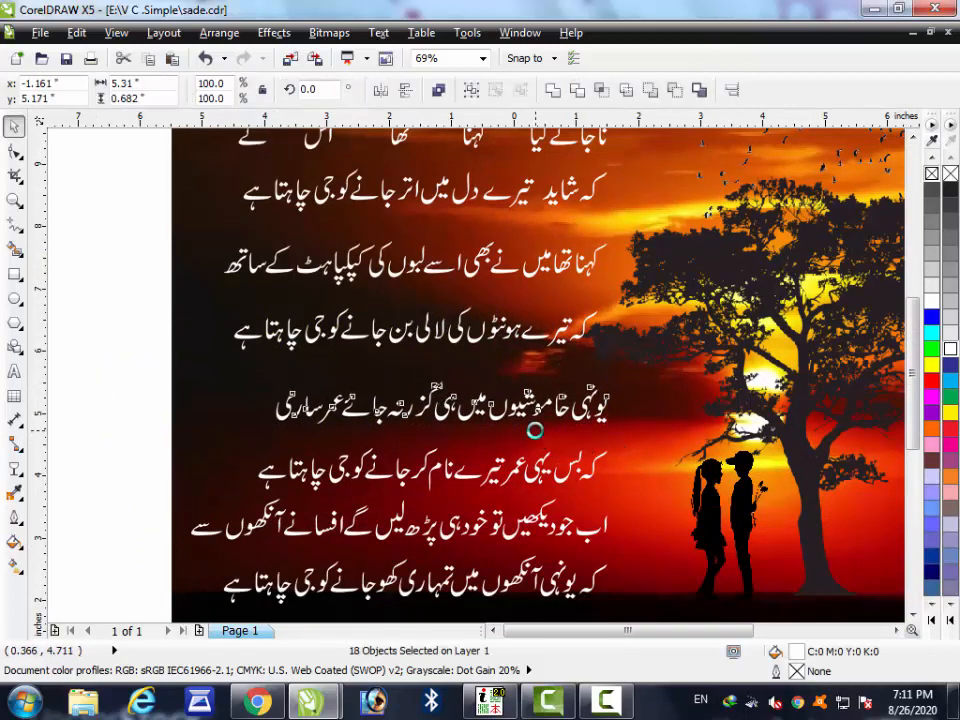
- Widen the gaps between the words of the fifth line by shifting its remaining words leftward, one group at a time
drag(136, 366, 462, 440)
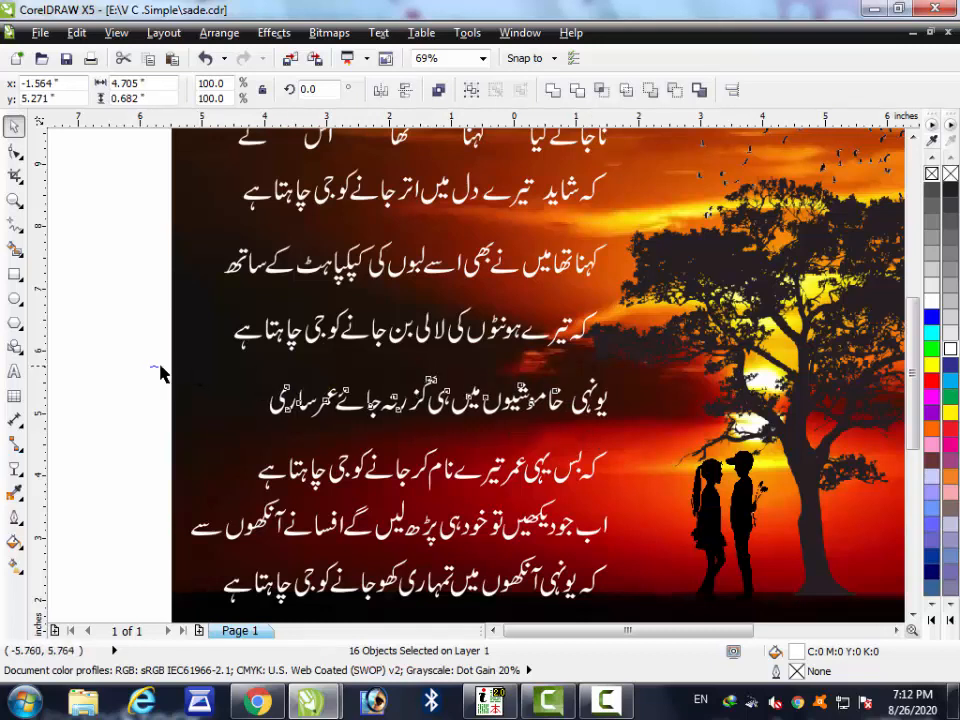
drag(165, 369, 484, 445)
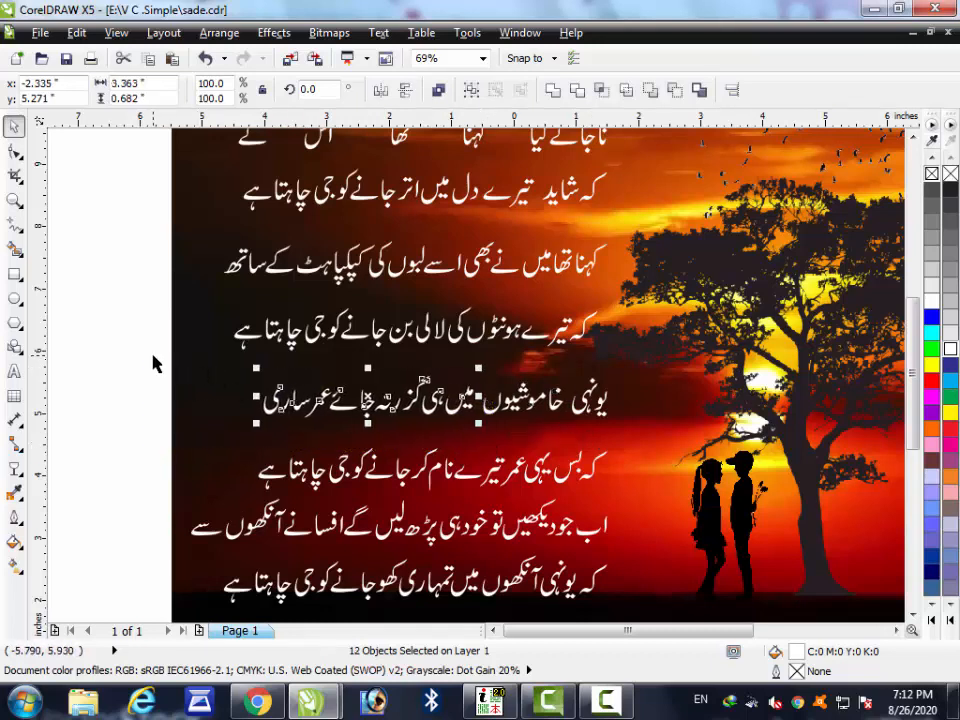
drag(150, 335, 458, 474)
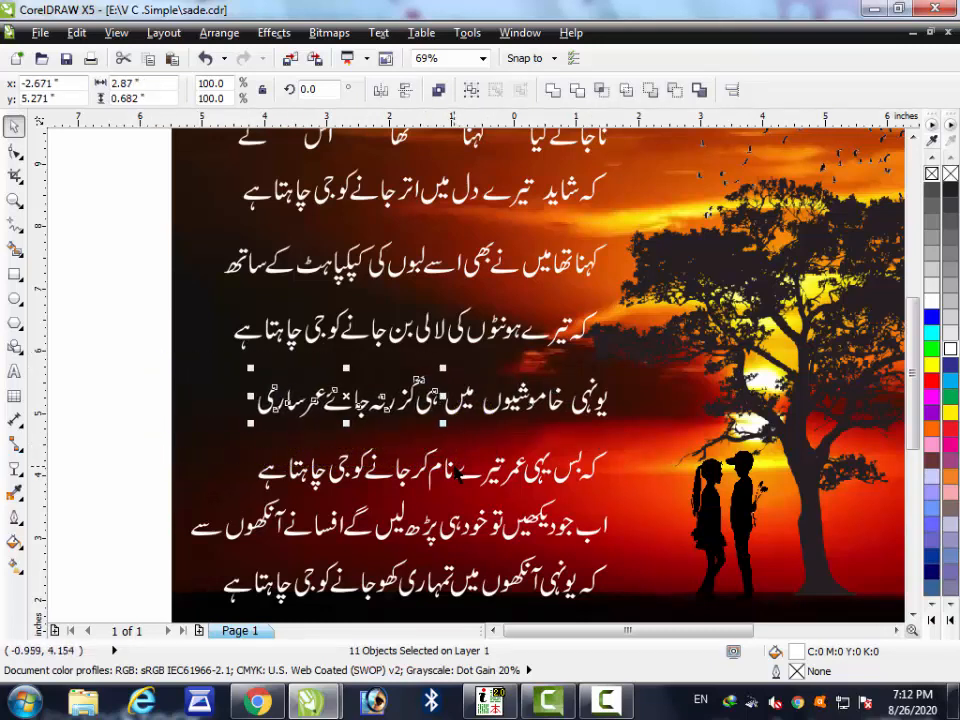
drag(148, 361, 392, 458)
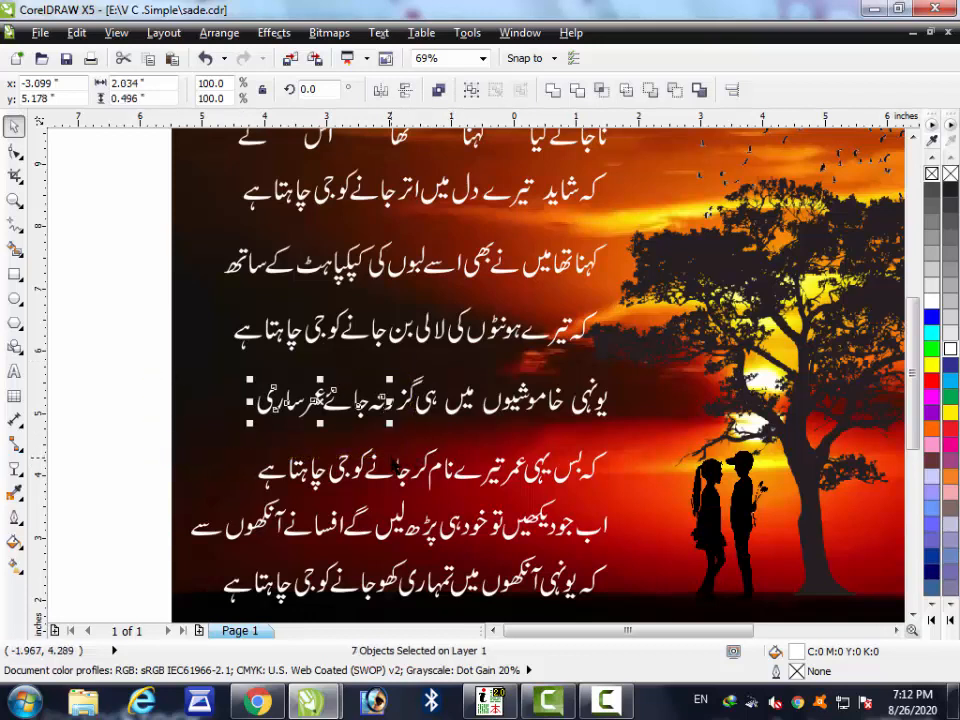
drag(128, 357, 335, 437)
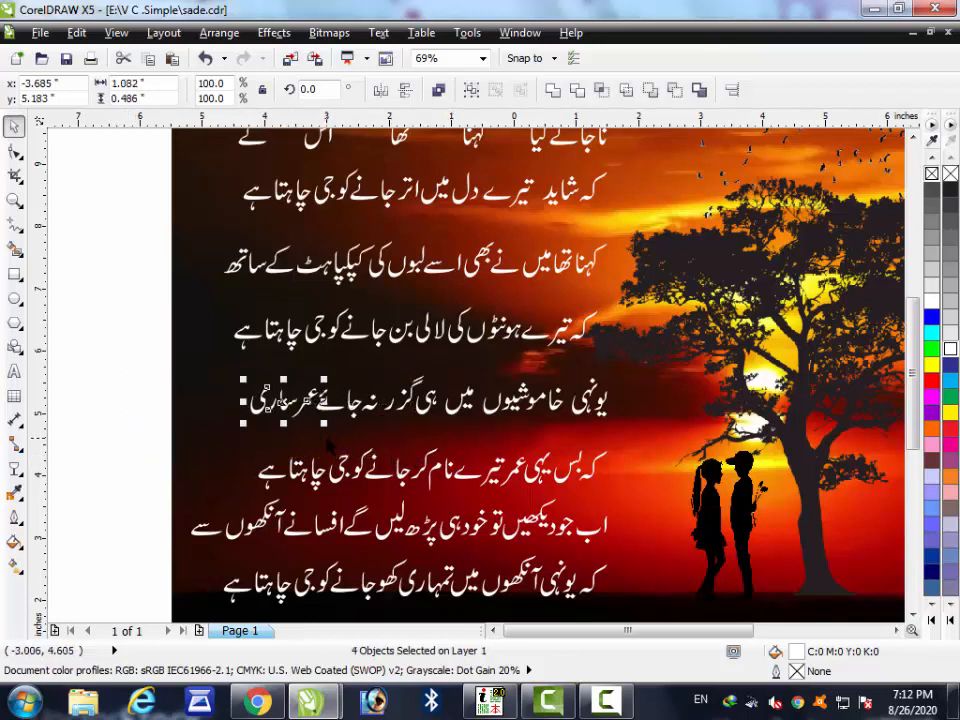
drag(96, 369, 294, 442)
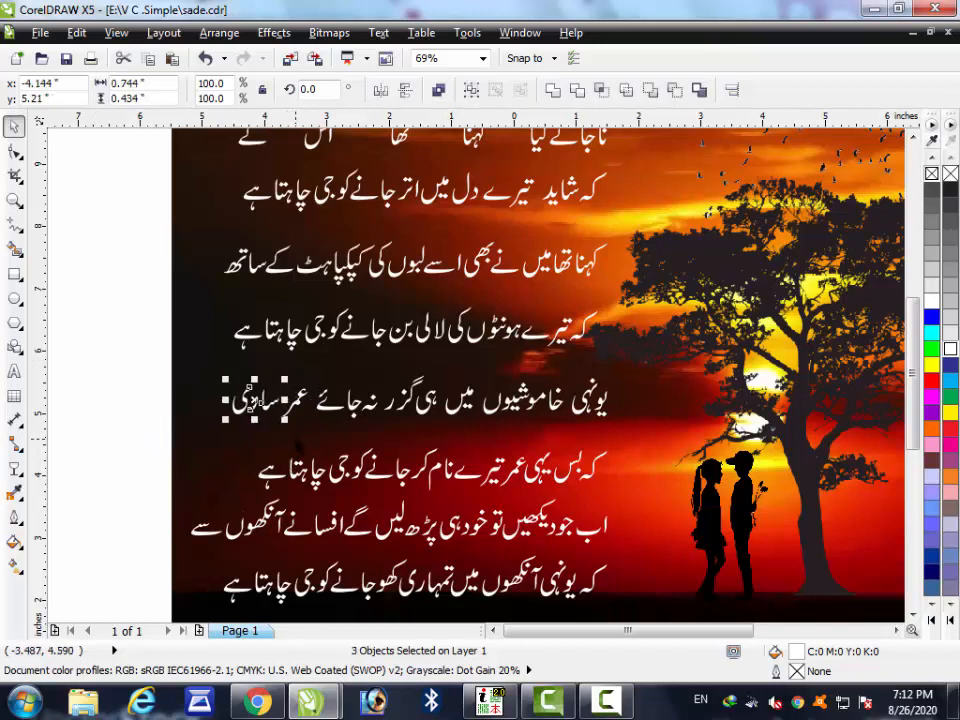
- Widen the gaps after "کہ" and "بس" in the sixth line by nudging the words that follow them leftward
drag(116, 423, 588, 500)
key(Left)
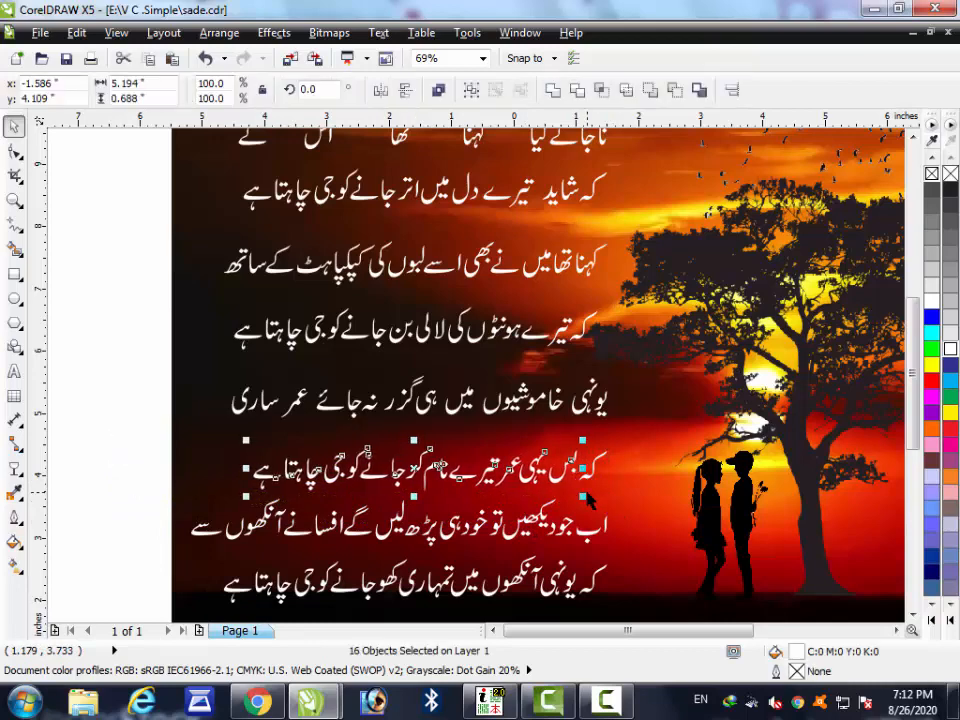
click(910, 614)
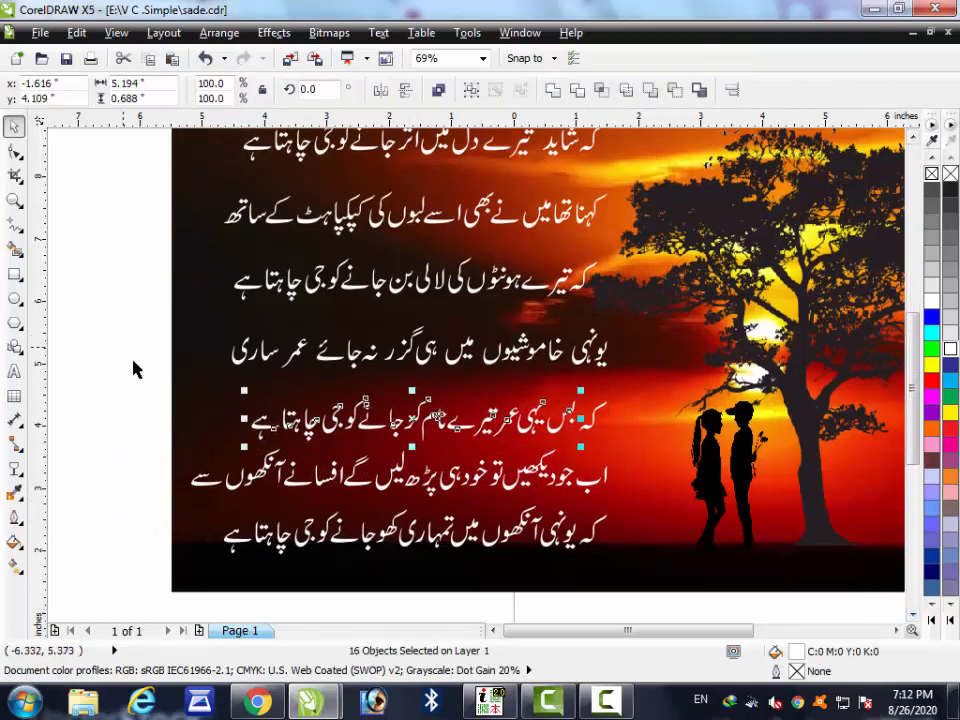
click(139, 394)
drag(146, 388, 550, 455)
key(Left)
key(Left)
key(Left)
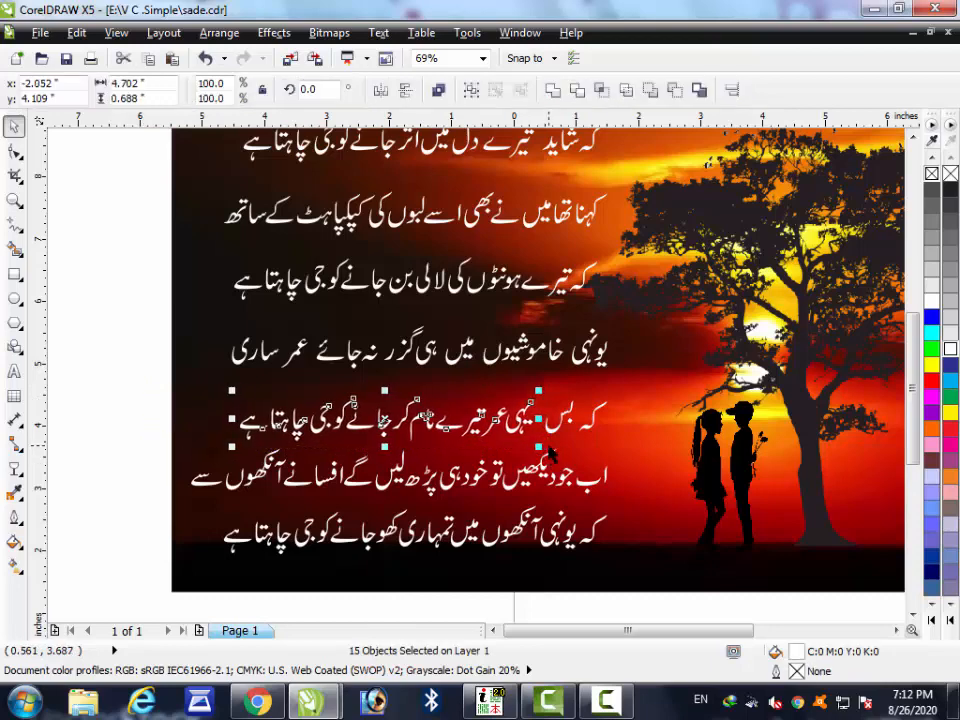
key(Left)
click(167, 463)
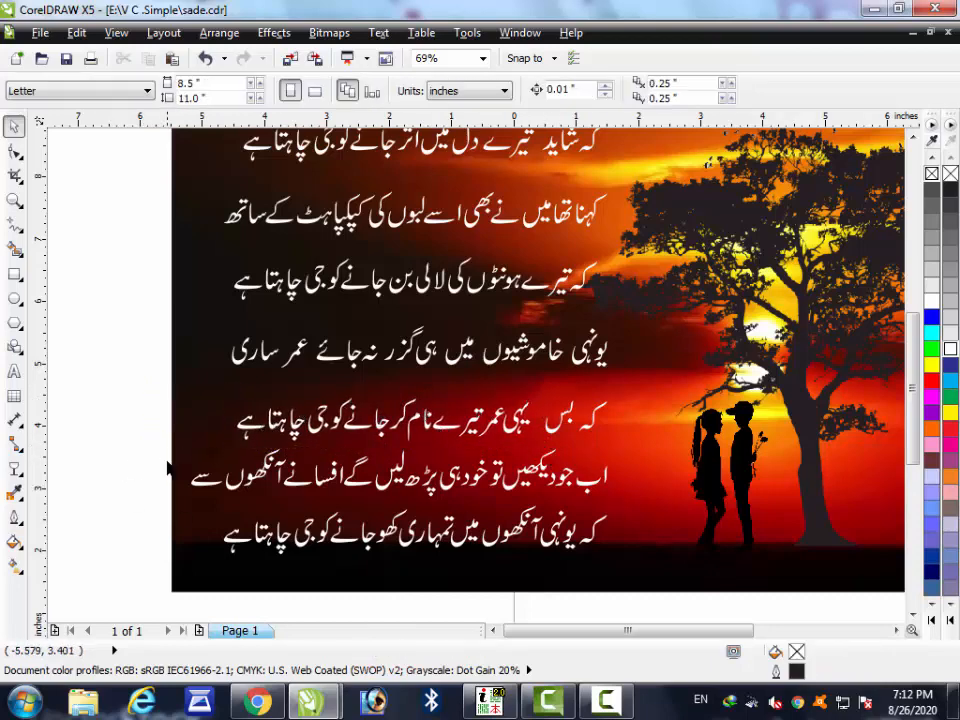
- Nudge the poem's last two lines down together, away from the sixth line
drag(157, 607, 658, 447)
key(Down)
key(Down)
key(Down)
key(Down)
key(Down)
key(Down)
key(Down)
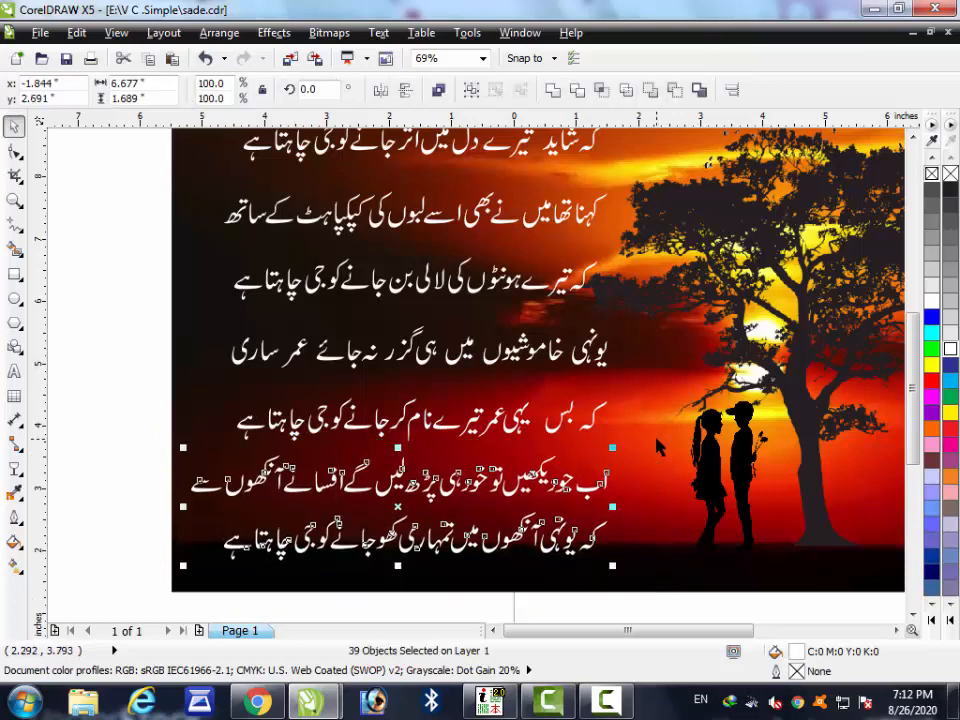
- Nudge the poem's last line further down to even out its distance from the seventh line
click(158, 523)
drag(165, 521, 641, 597)
key(Down)
key(Down)
key(Down)
key(Down)
key(Down)
key(Down)
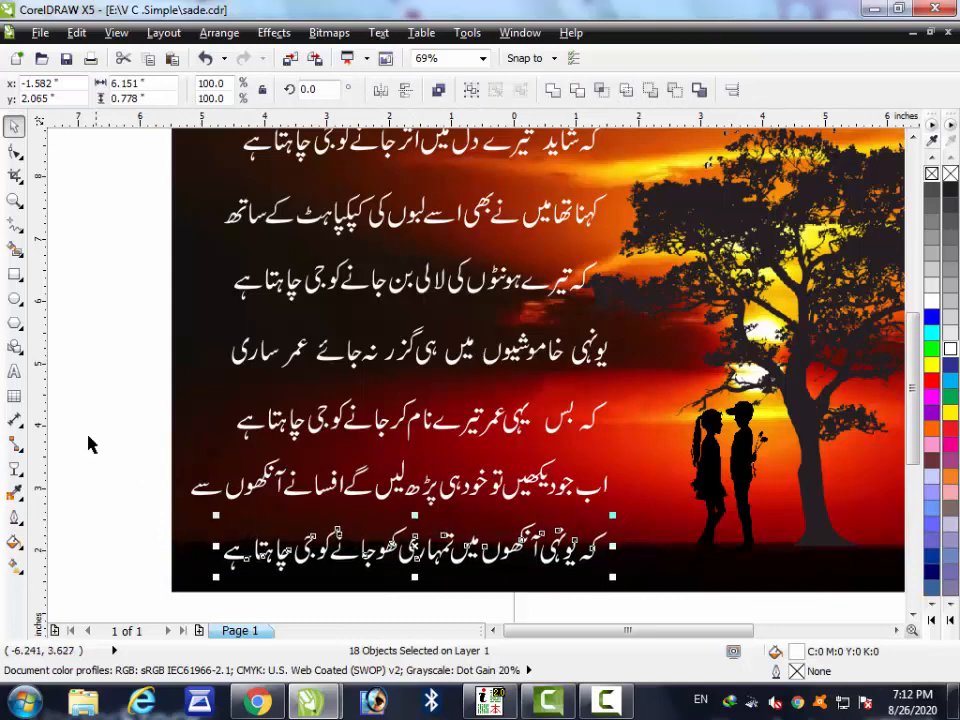
click(112, 433)
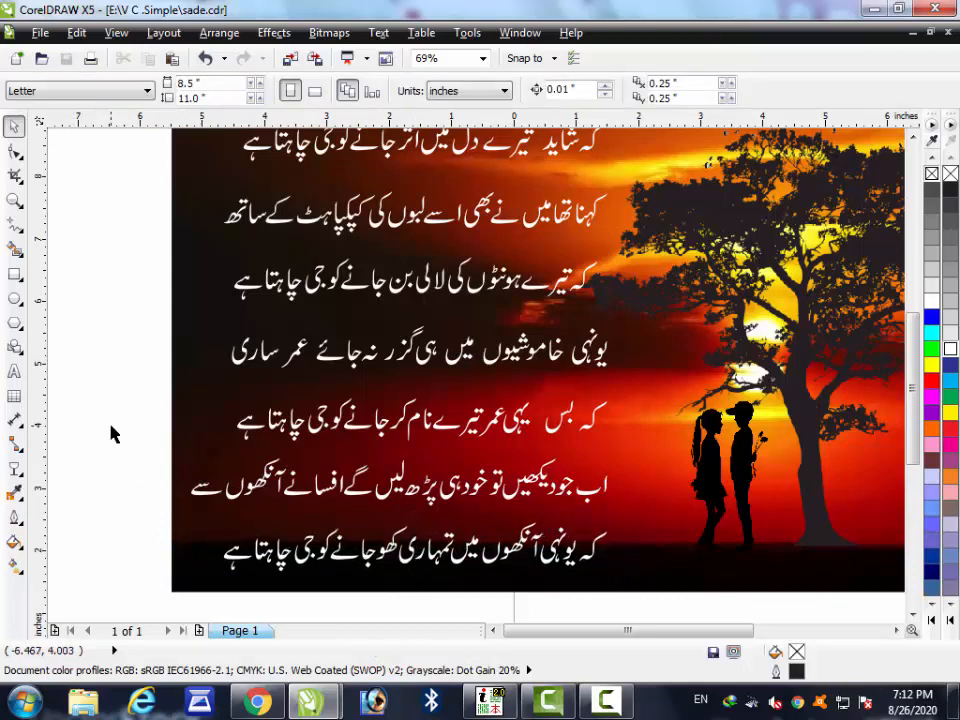
- Check the poem's lines close up from first to last, and view the whole poster
scroll(465, 557, down, 2)
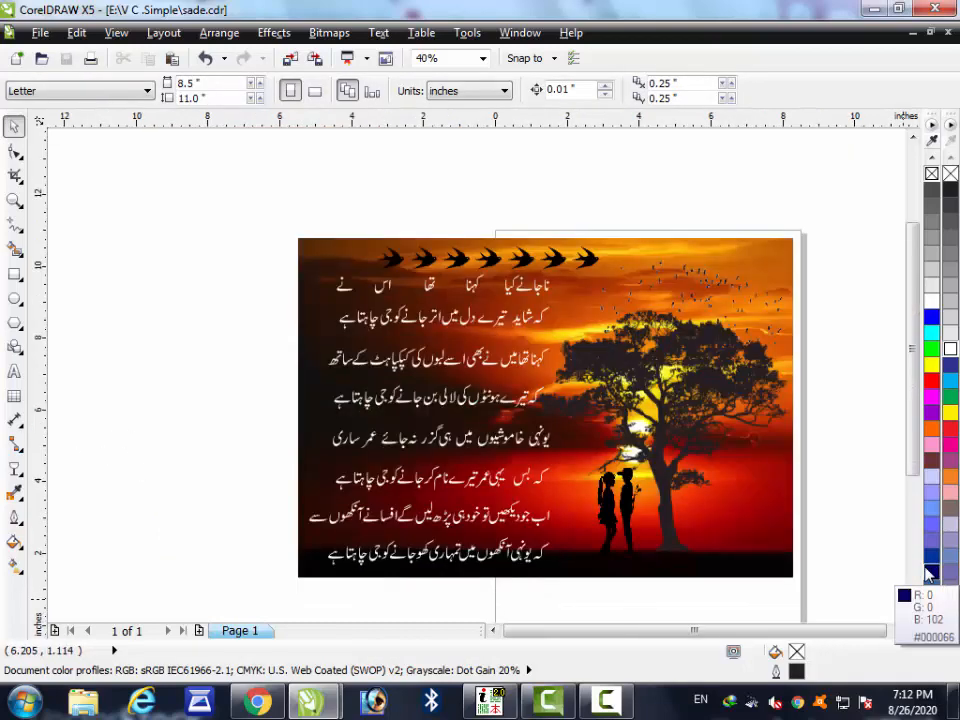
click(15, 200)
drag(291, 244, 561, 568)
drag(236, 154, 704, 258)
click(913, 613)
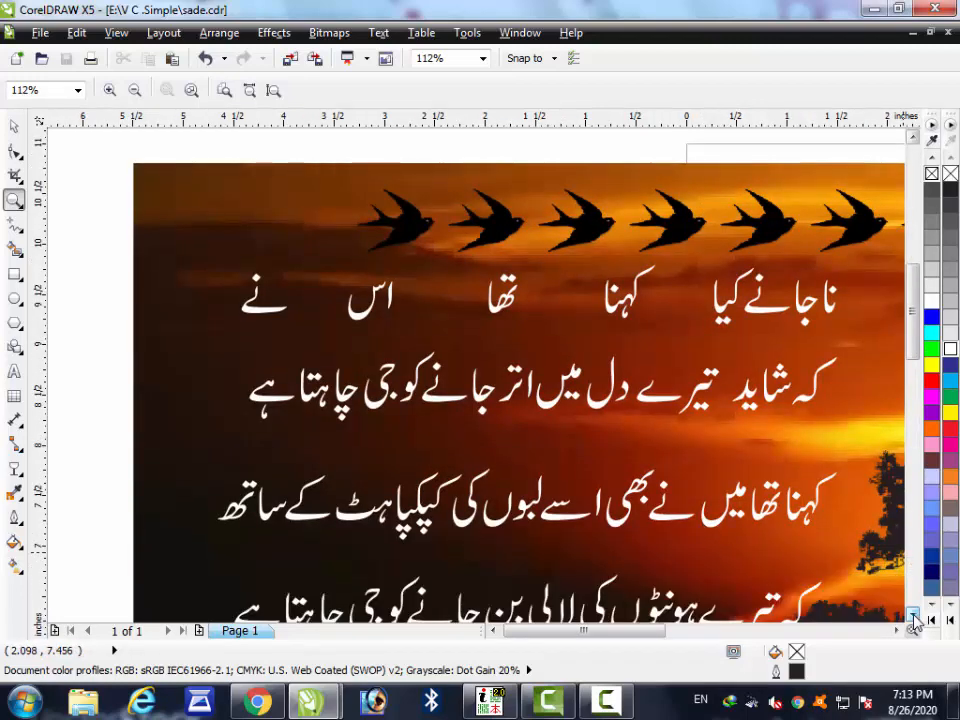
click(913, 615)
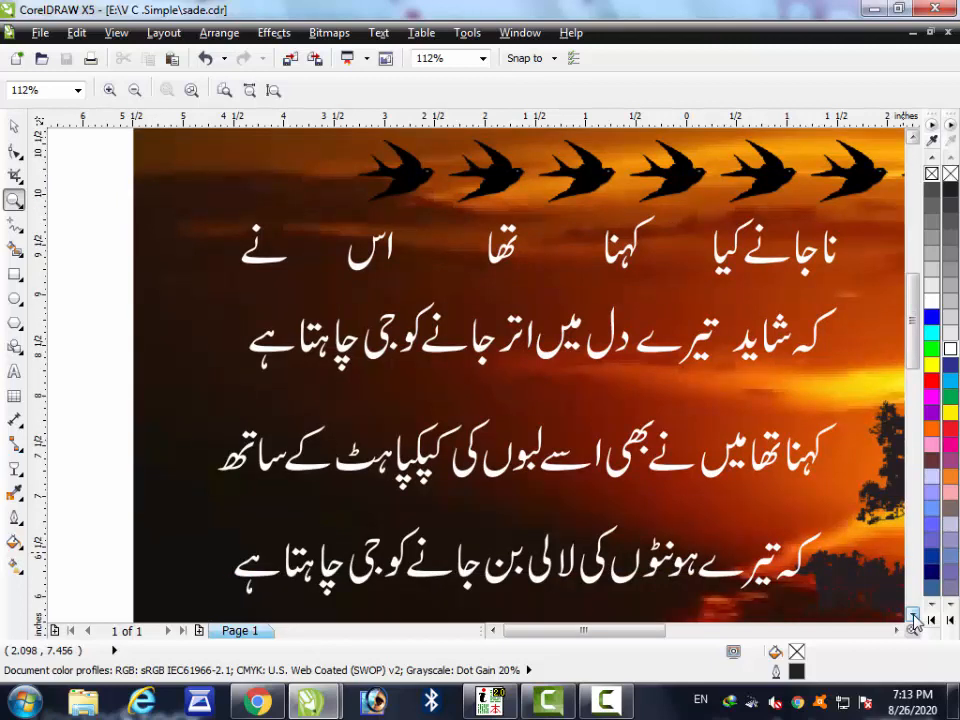
click(913, 615)
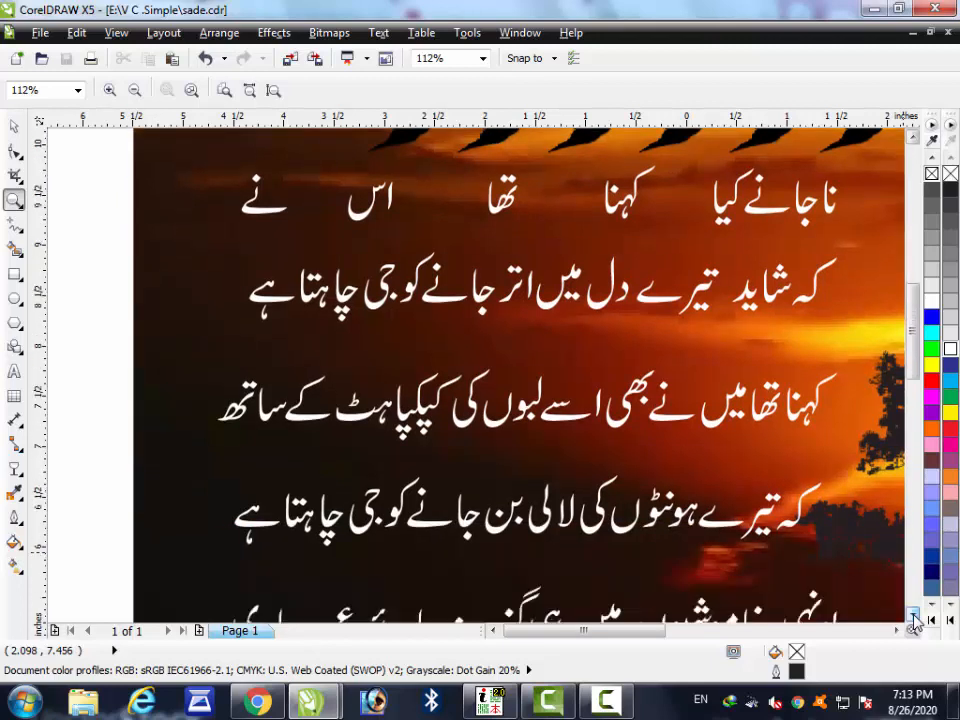
click(913, 615)
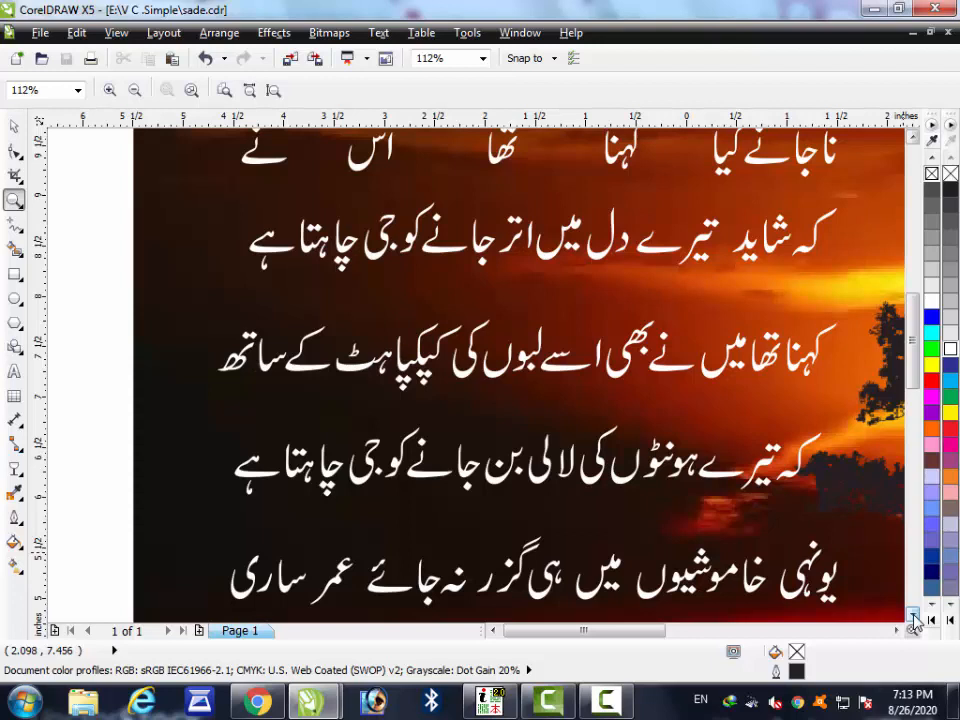
click(913, 615)
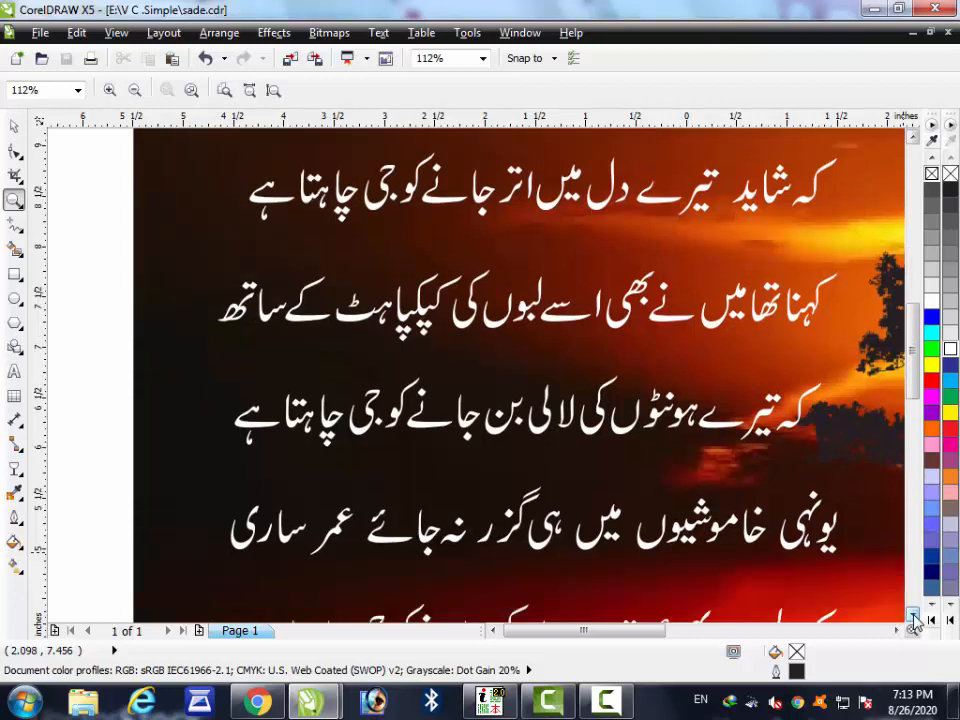
click(913, 615)
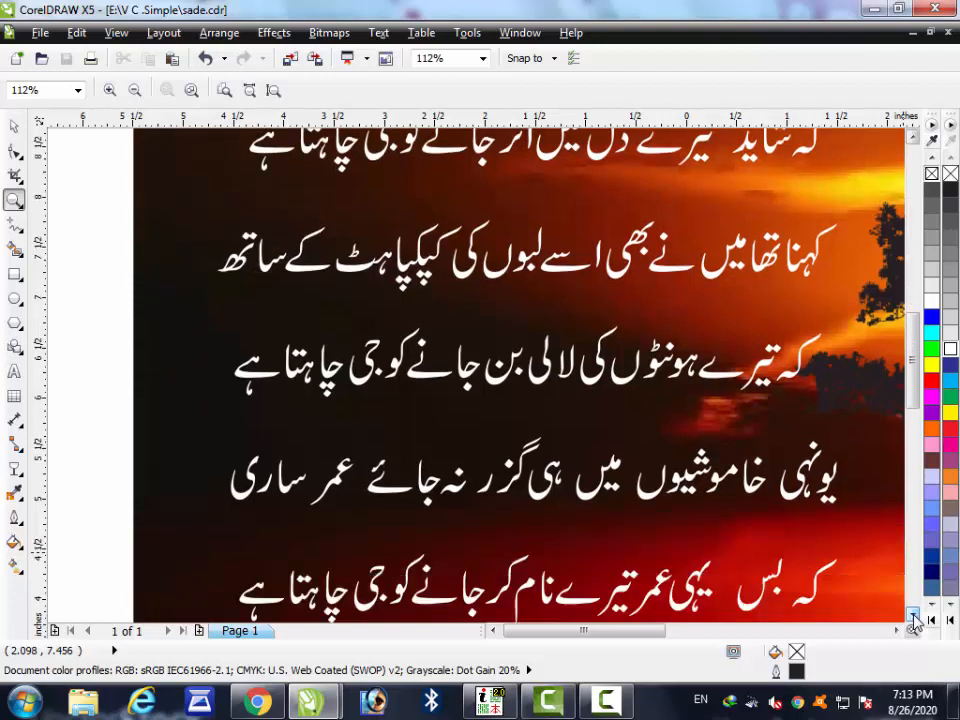
click(913, 615)
click(913, 615)
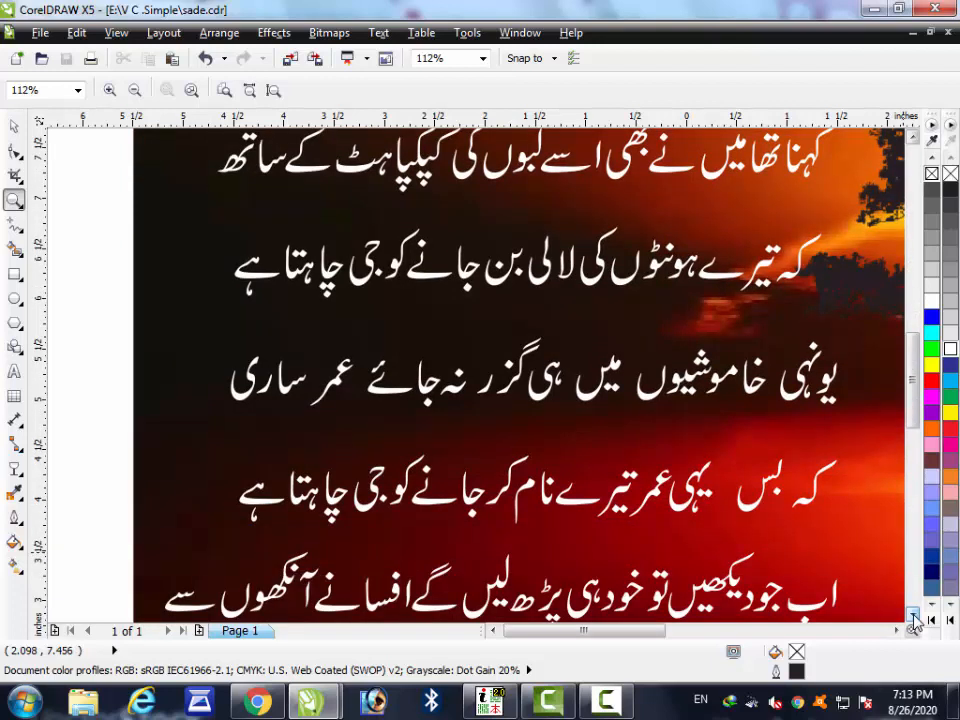
click(913, 615)
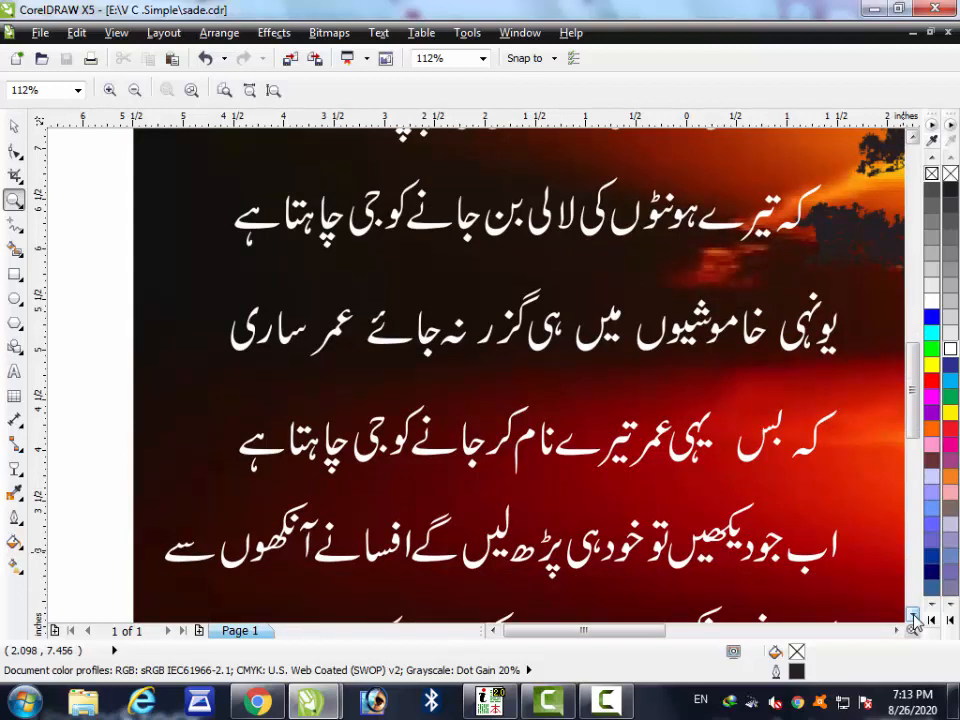
click(913, 617)
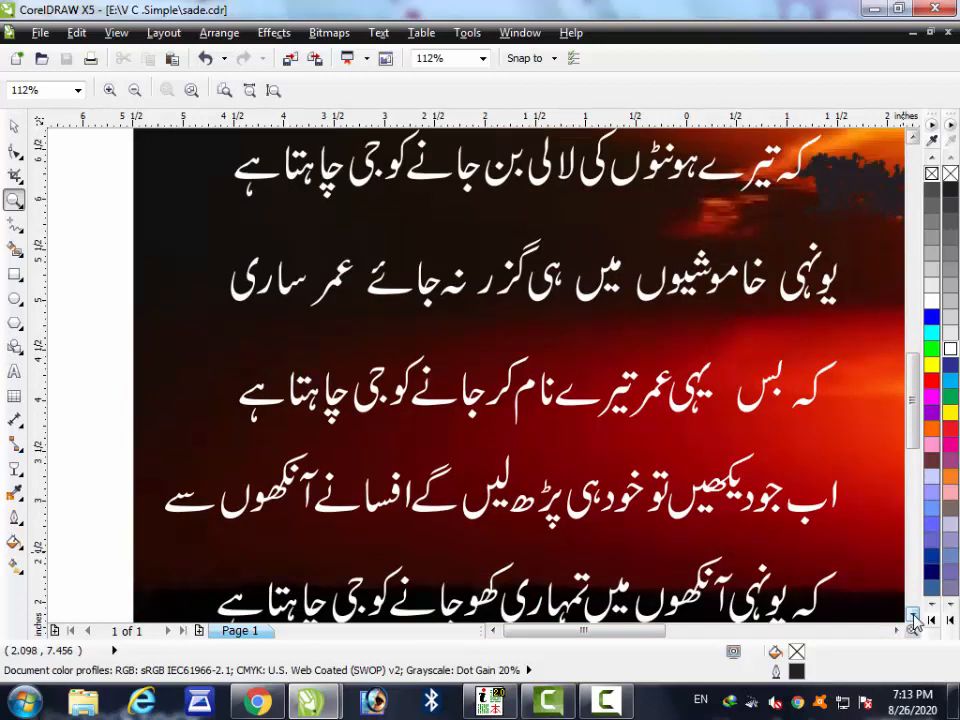
click(913, 617)
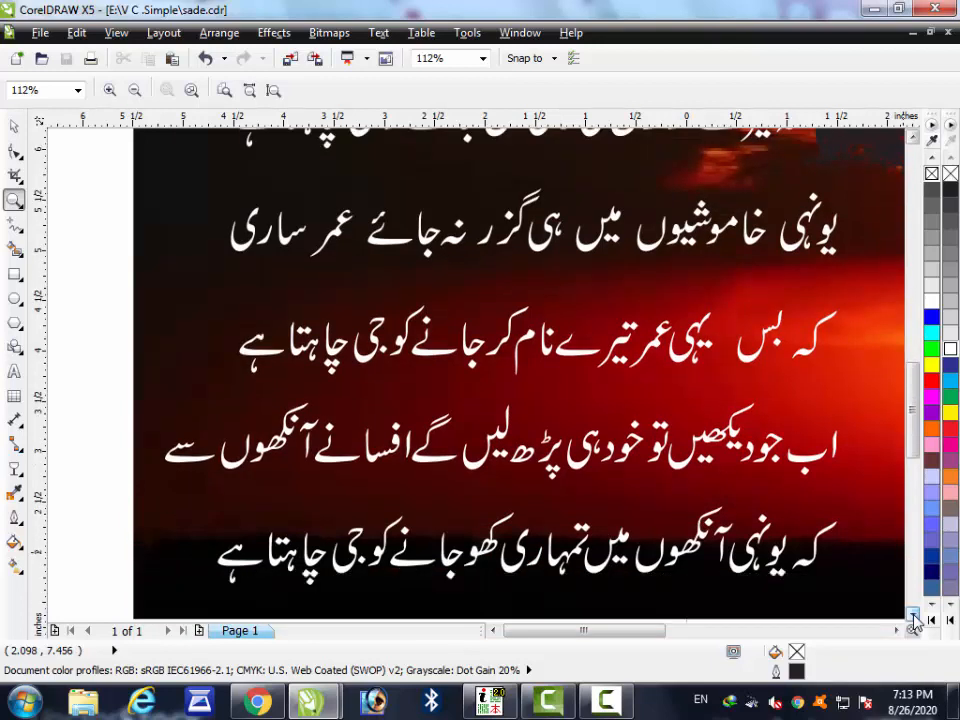
click(12, 130)
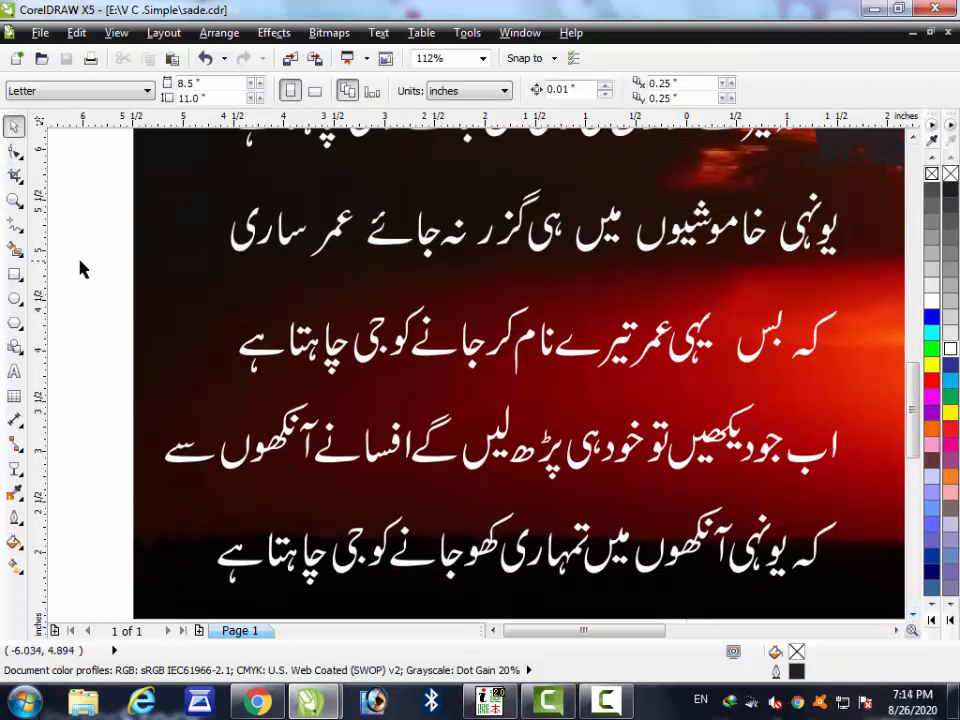
scroll(259, 471, down, 2)
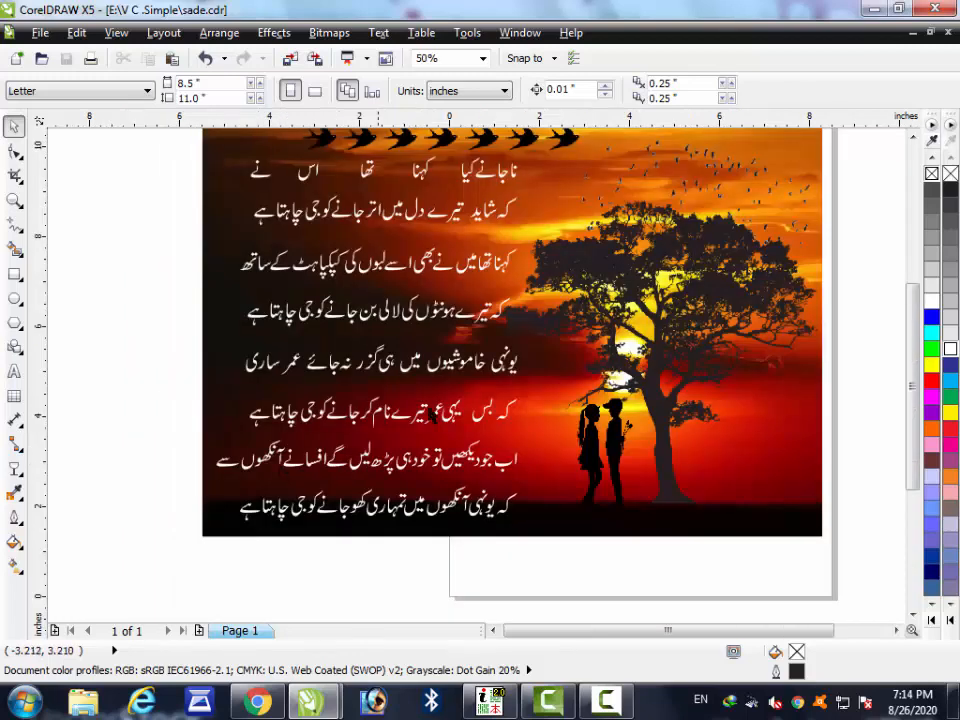
click(912, 139)
key(z)
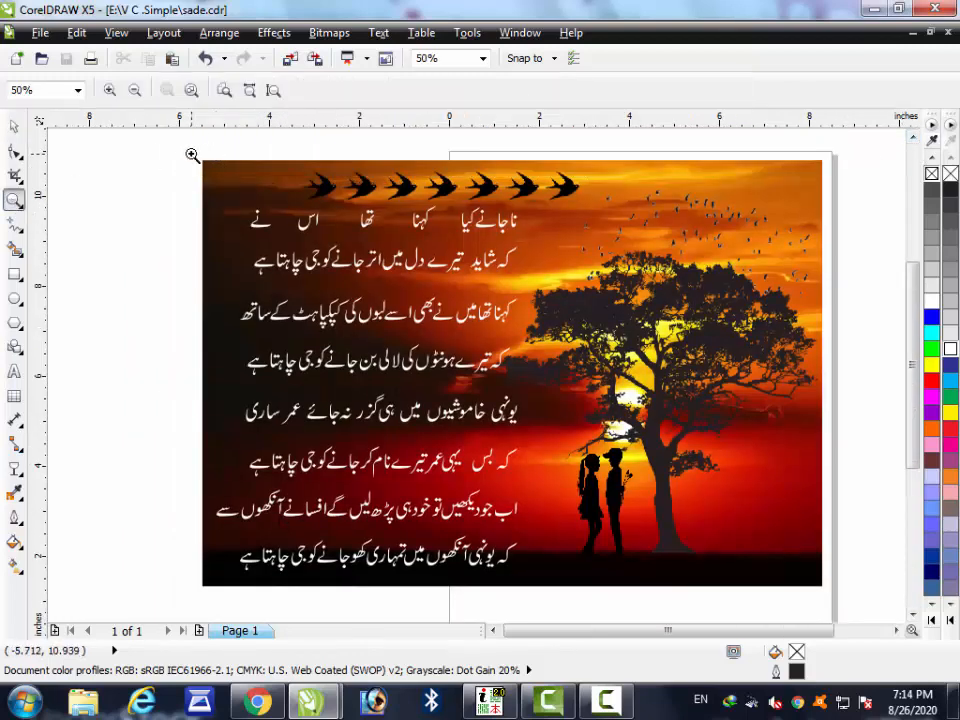
- Examine the poster enlarged from the row of birds down to the poem's last line and the dark ground
drag(192, 155, 827, 594)
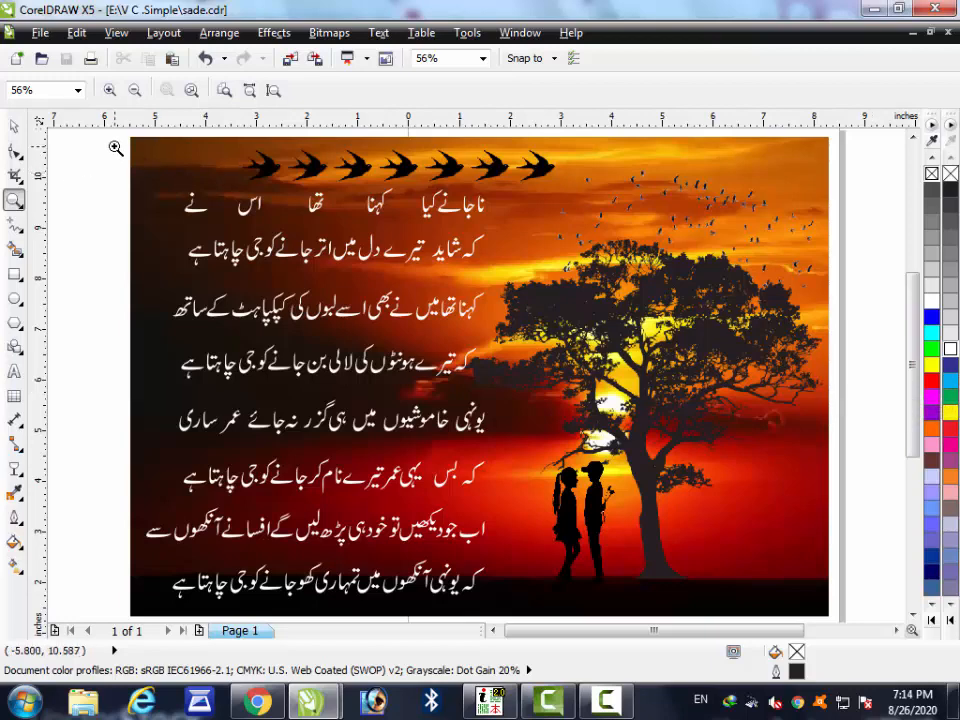
drag(111, 140, 871, 346)
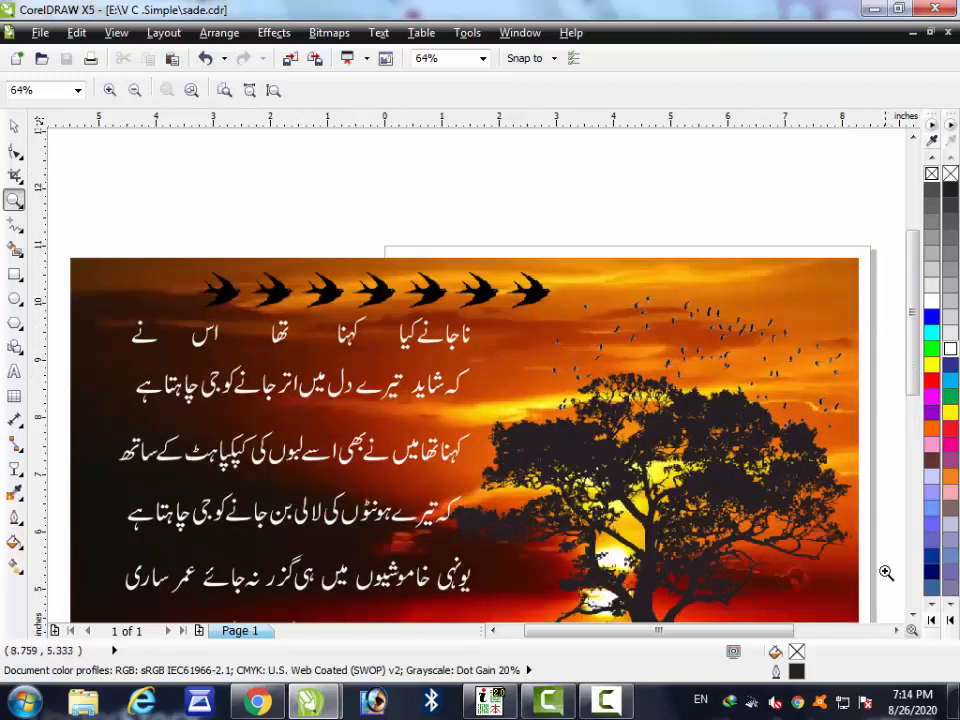
drag(63, 253, 877, 568)
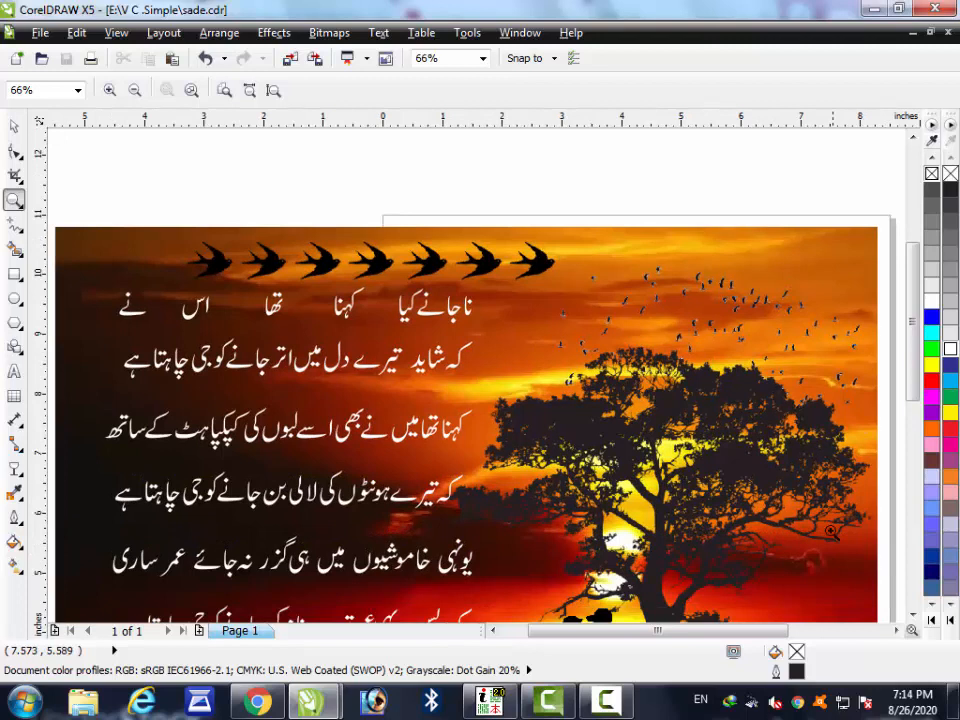
click(912, 614)
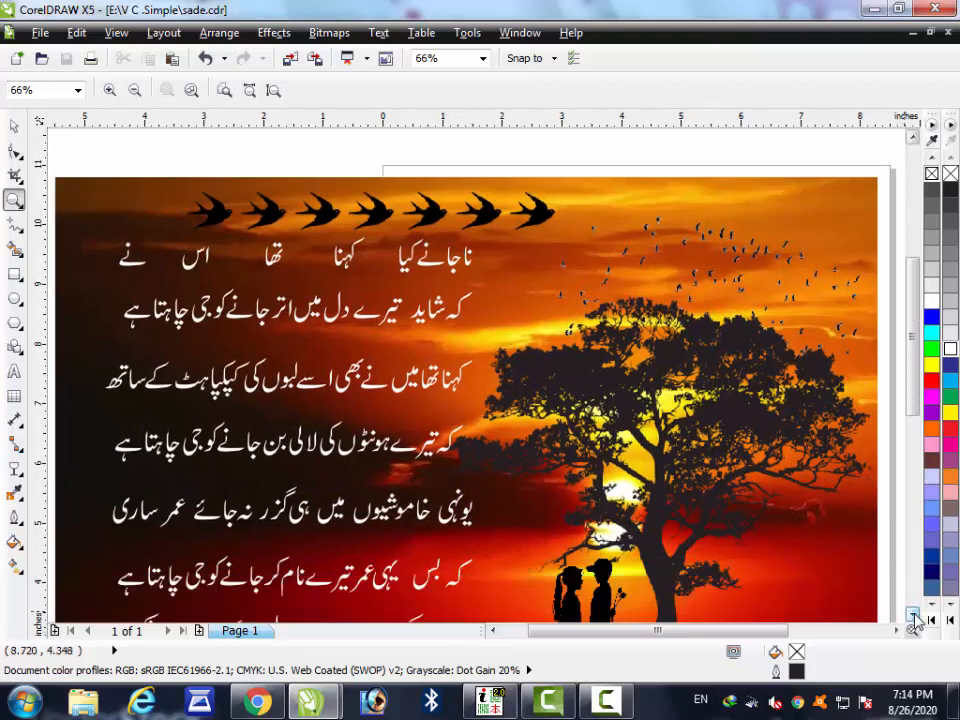
click(912, 614)
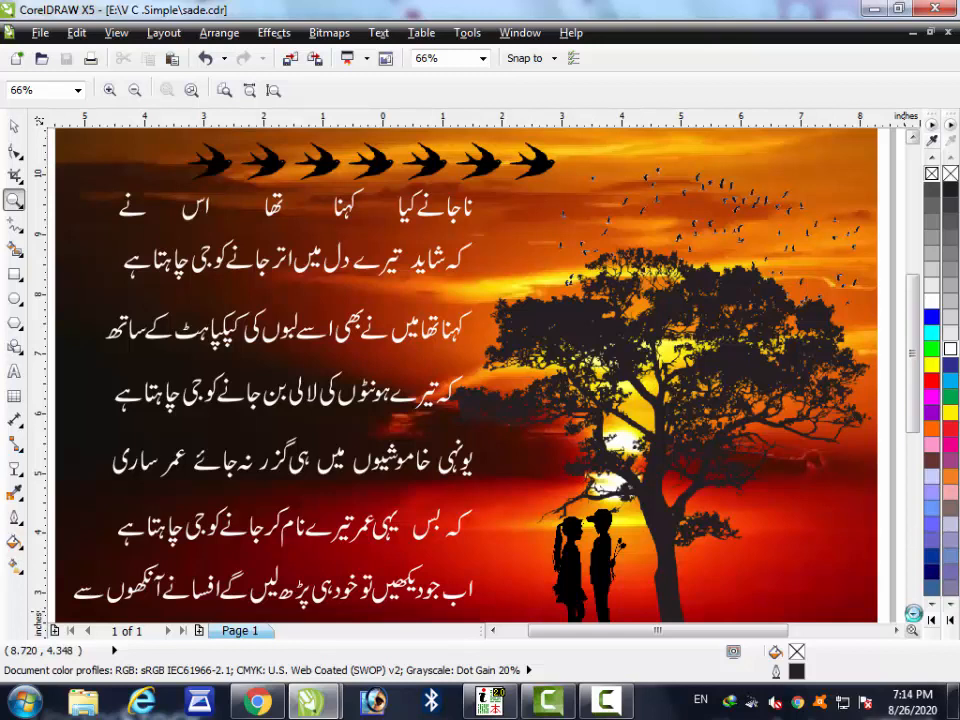
click(912, 614)
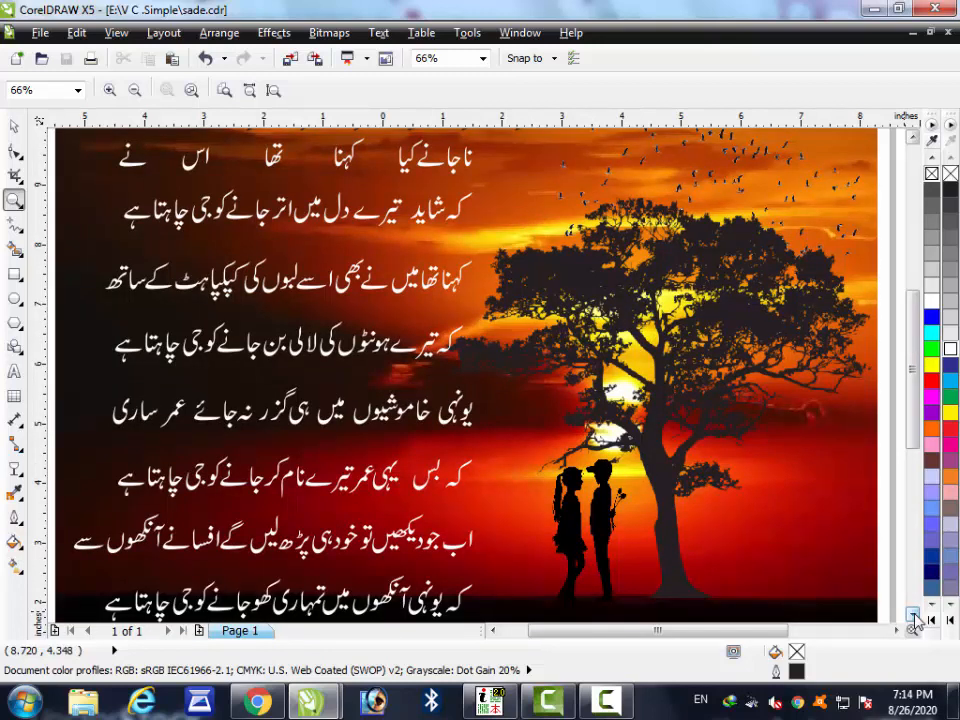
click(912, 614)
click(493, 630)
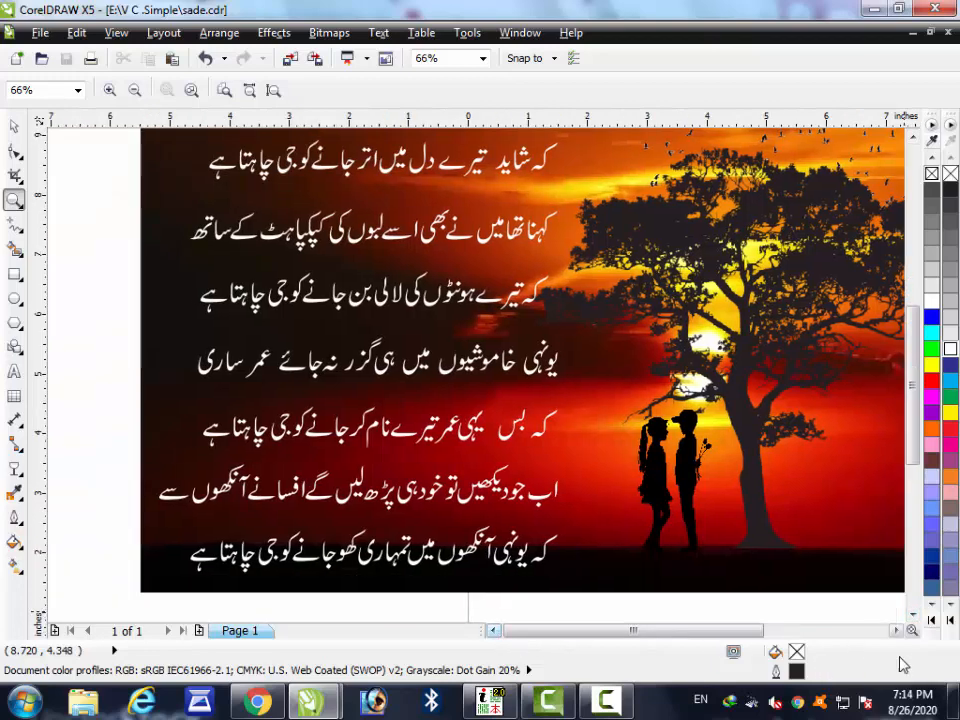
click(895, 630)
click(912, 614)
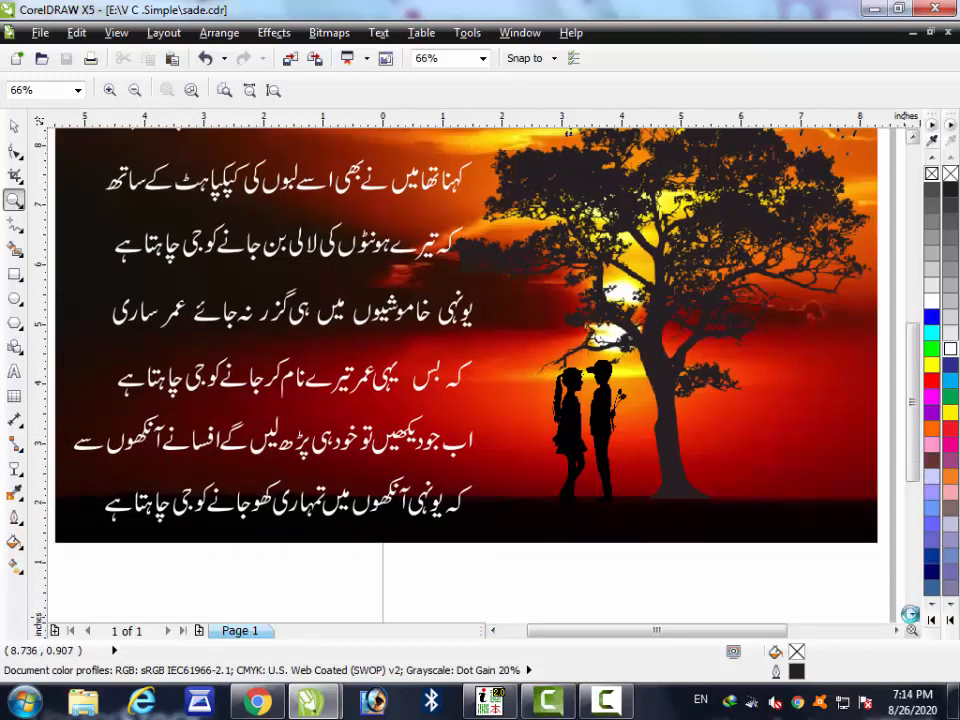
click(912, 614)
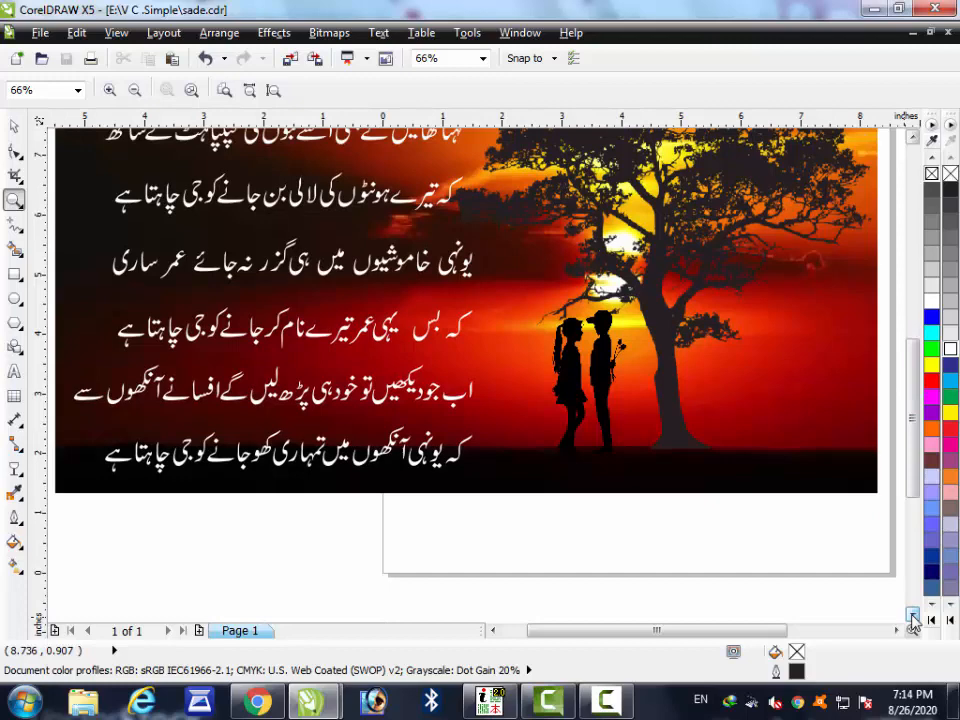
- Review the spacing of the poem's lines against the tree and couple again, going over the poster up and down
click(912, 137)
click(912, 137)
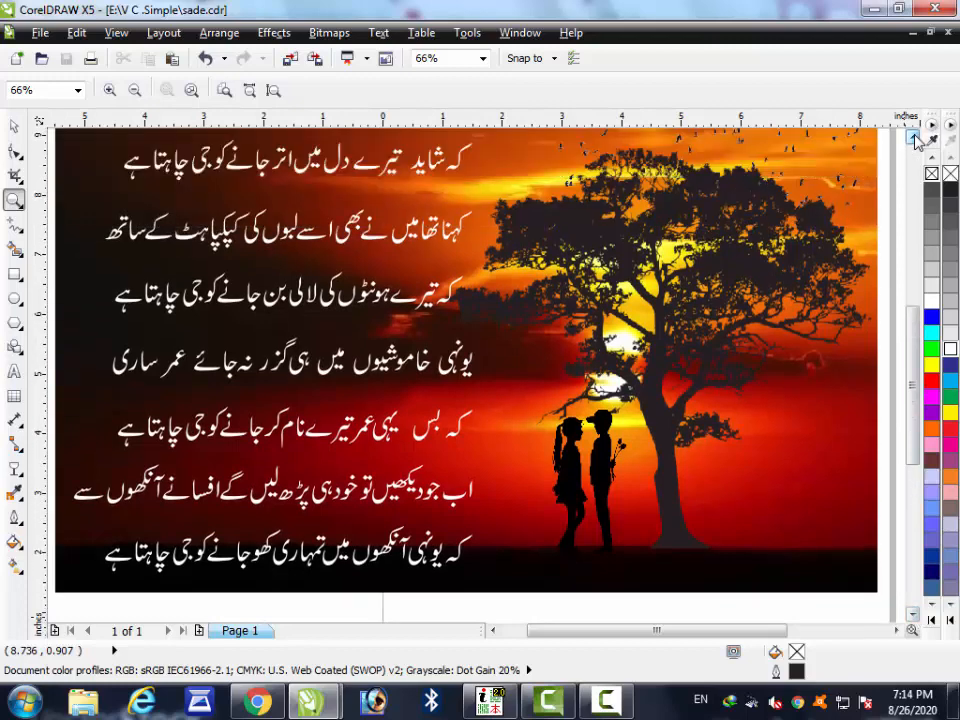
click(912, 137)
click(912, 137)
click(912, 614)
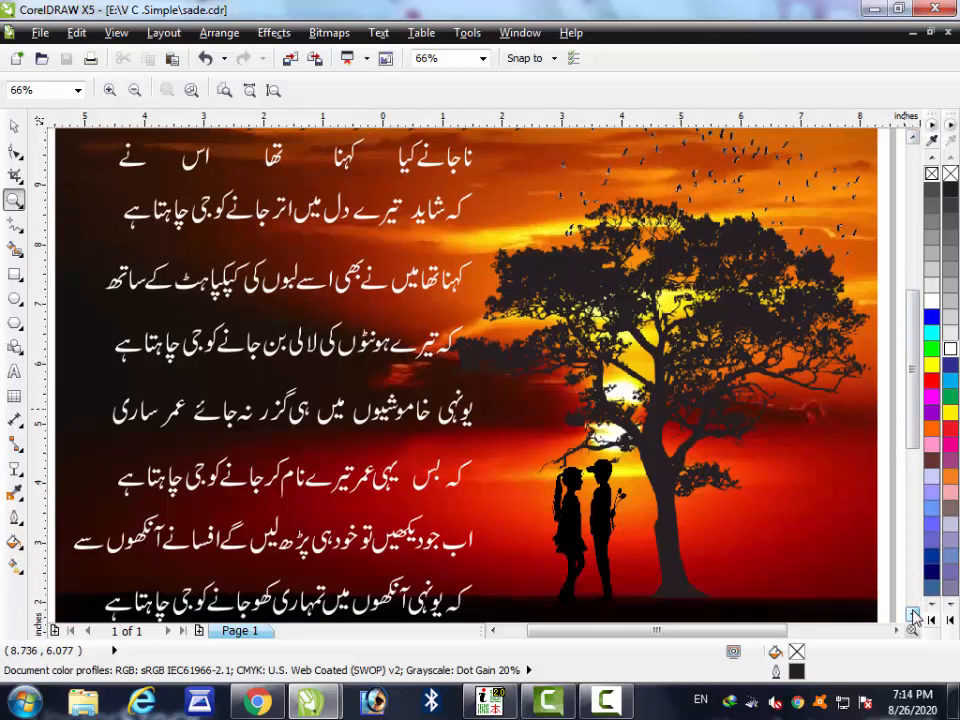
click(912, 614)
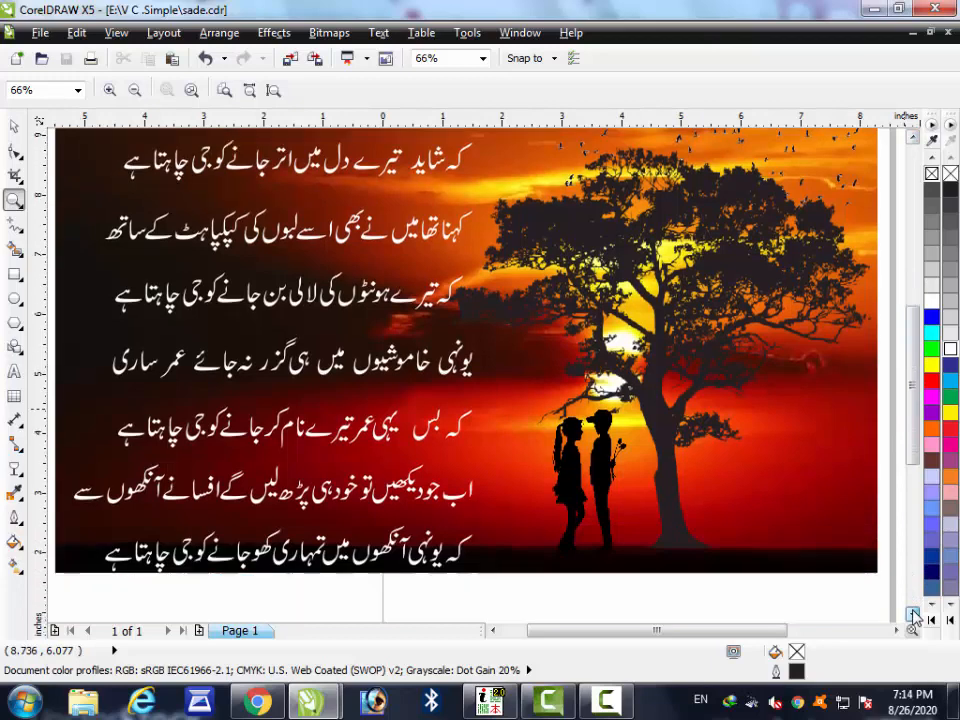
click(914, 138)
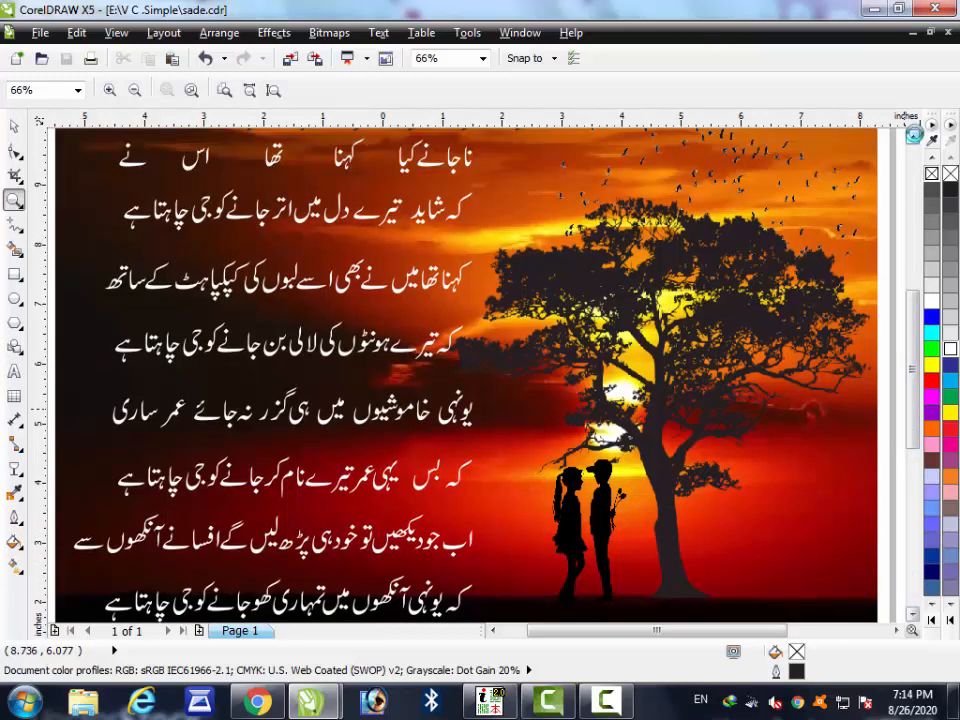
click(914, 138)
click(914, 138)
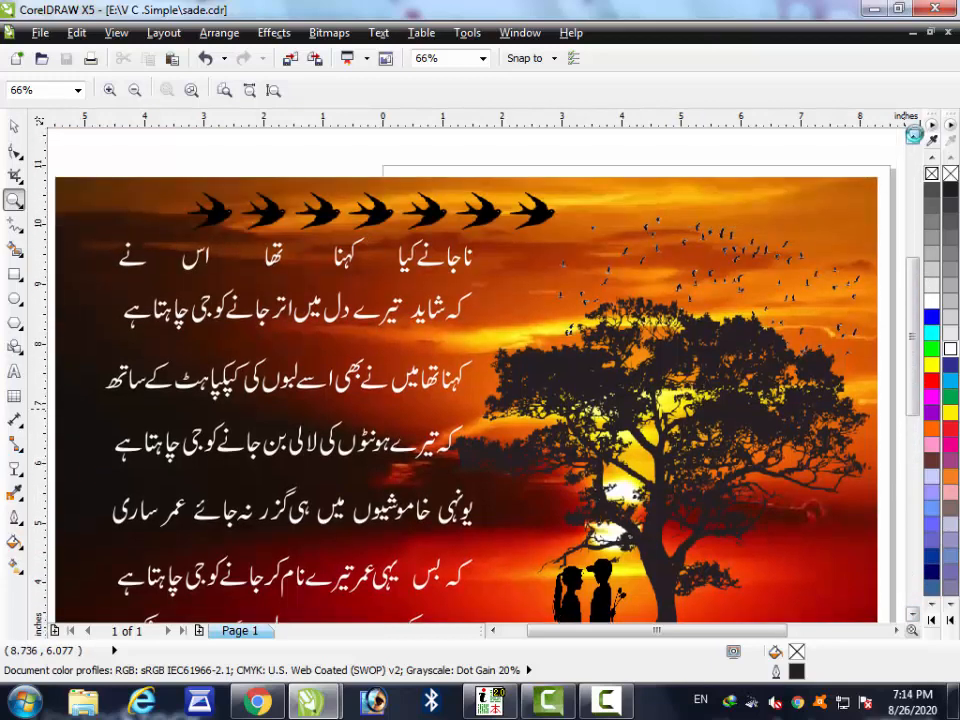
click(912, 614)
click(912, 614)
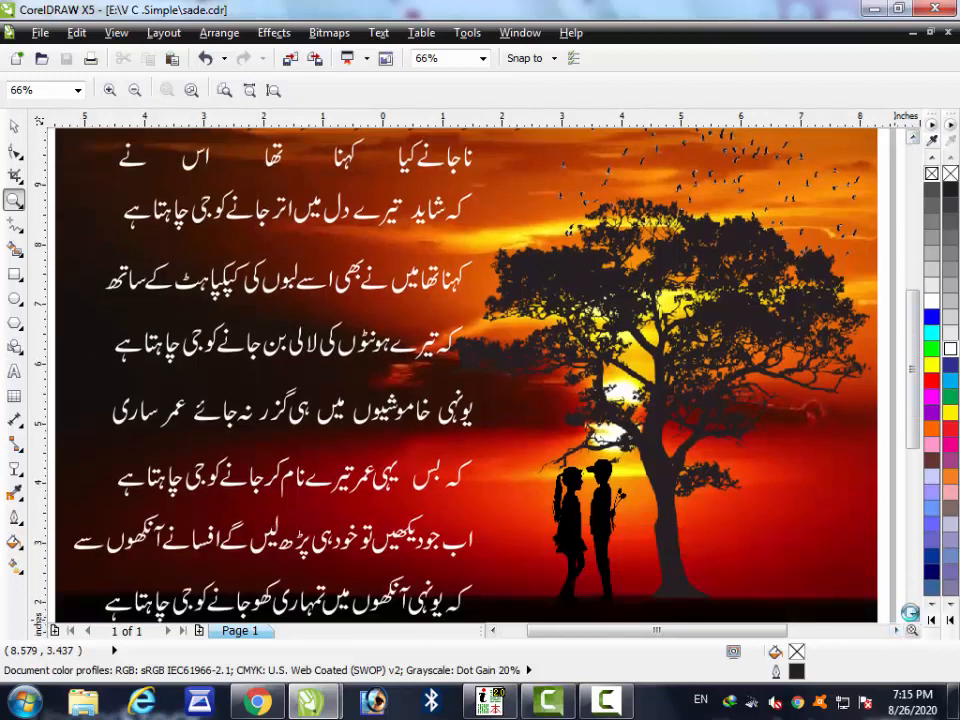
click(912, 614)
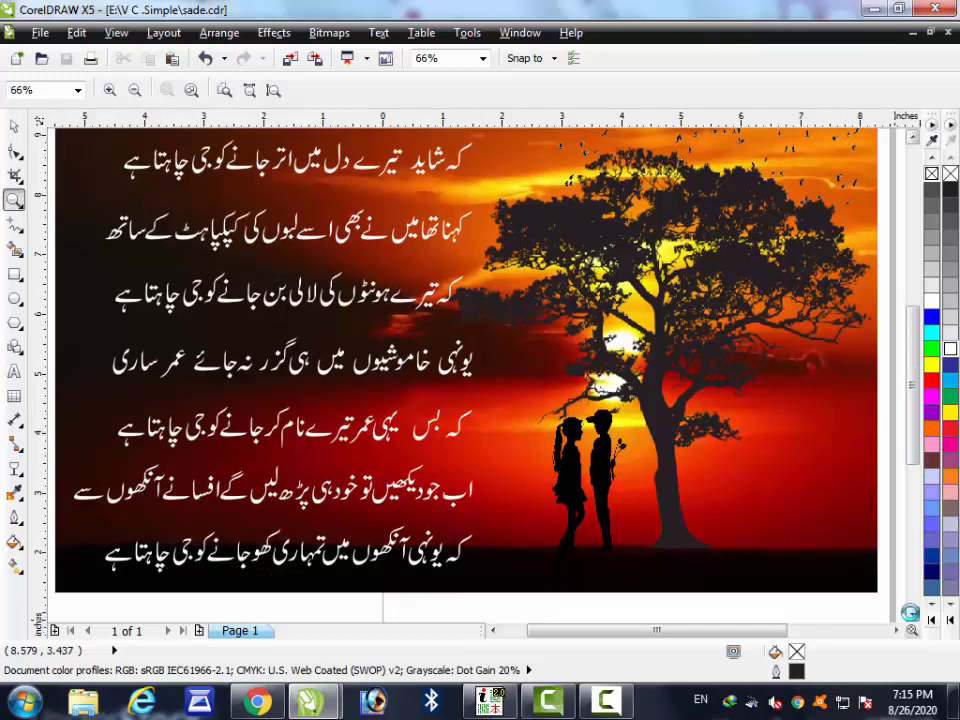
click(912, 614)
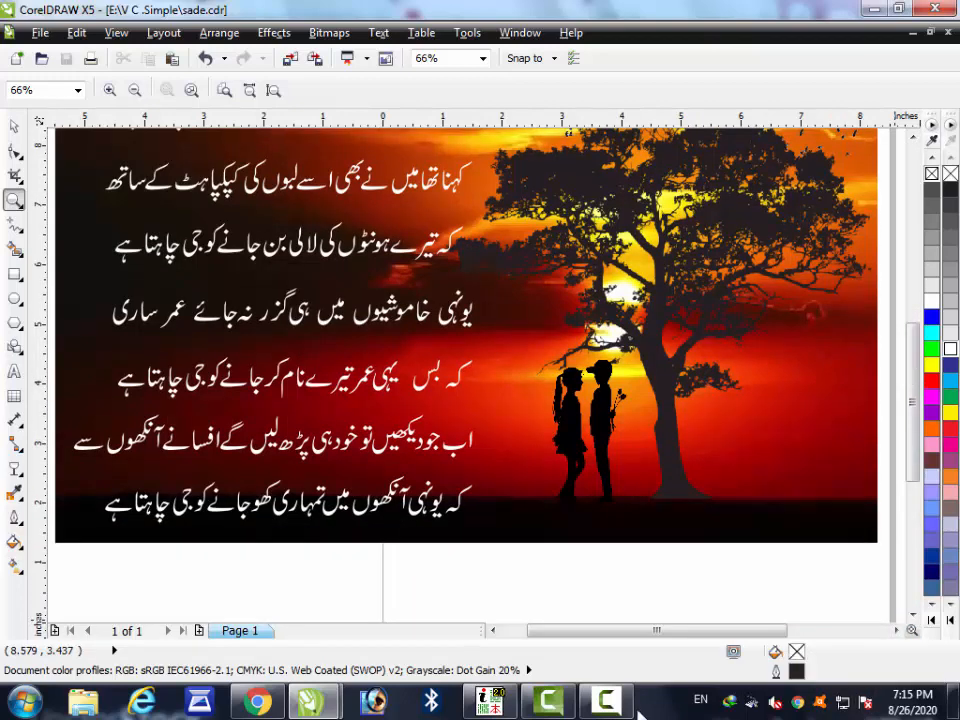